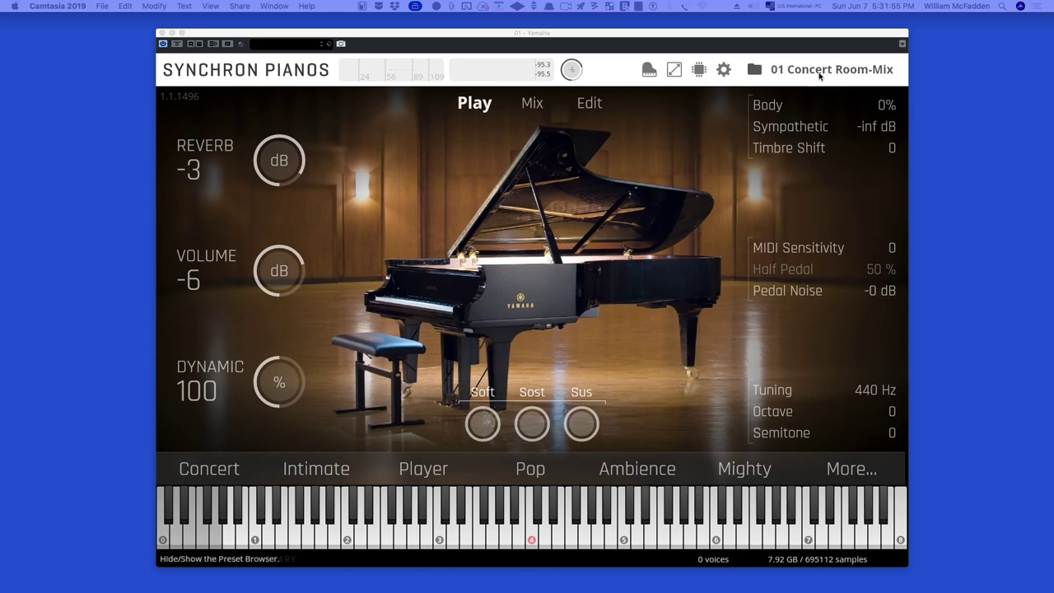
Browse the 00 Room-Mix Presets folder, then show the full Mix view with the browser hidden.
left_click(819, 75)
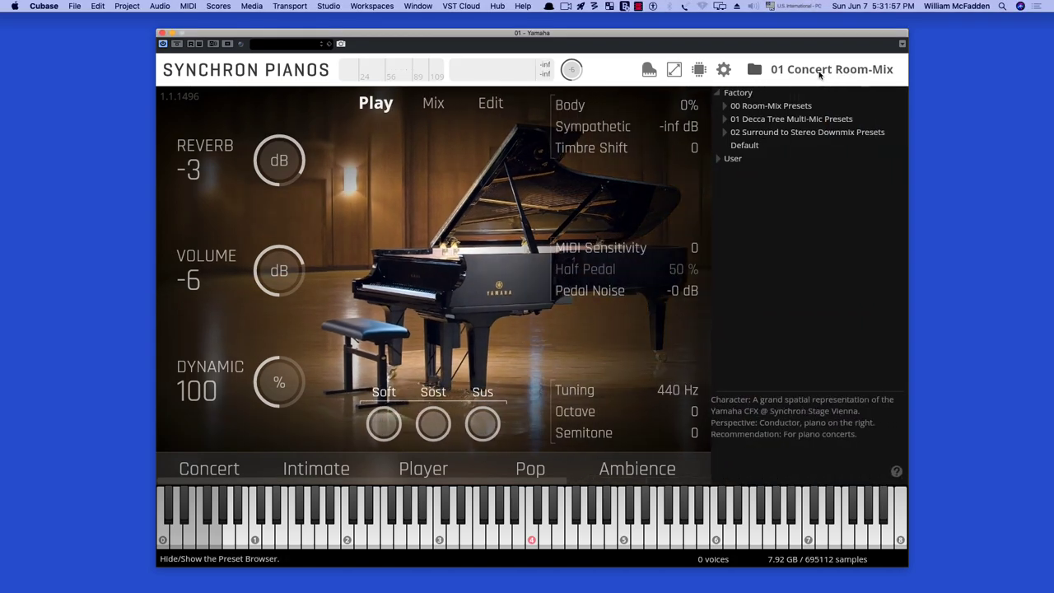
double_click(769, 106)
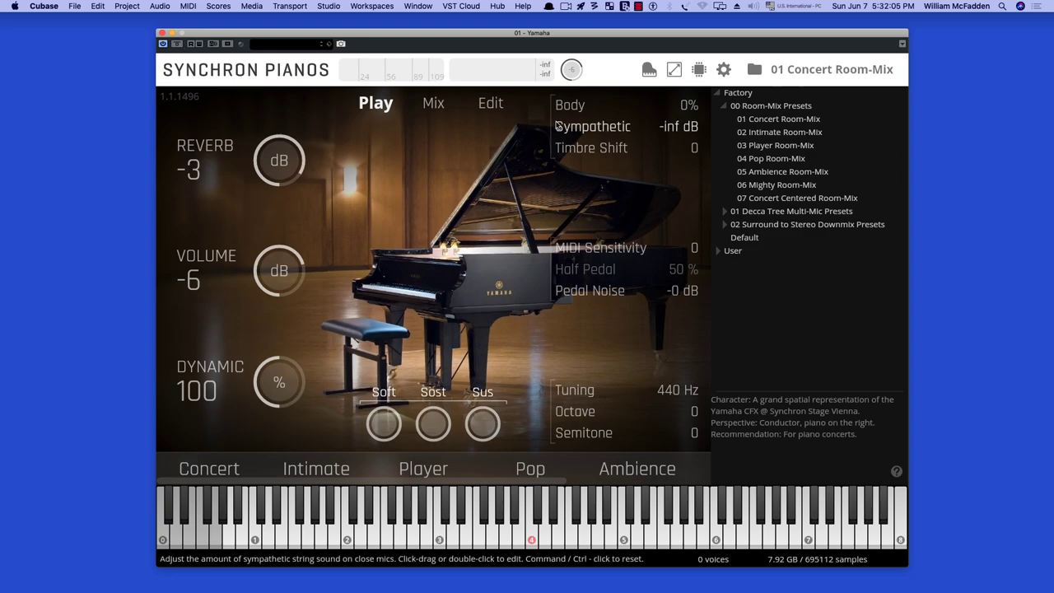
left_click(435, 103)
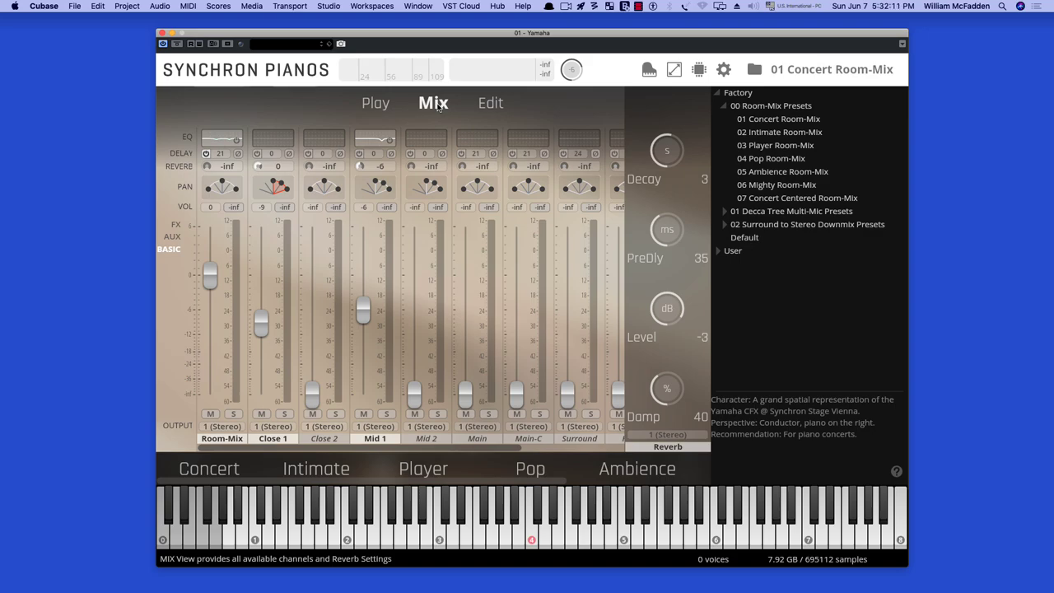
left_click(753, 69)
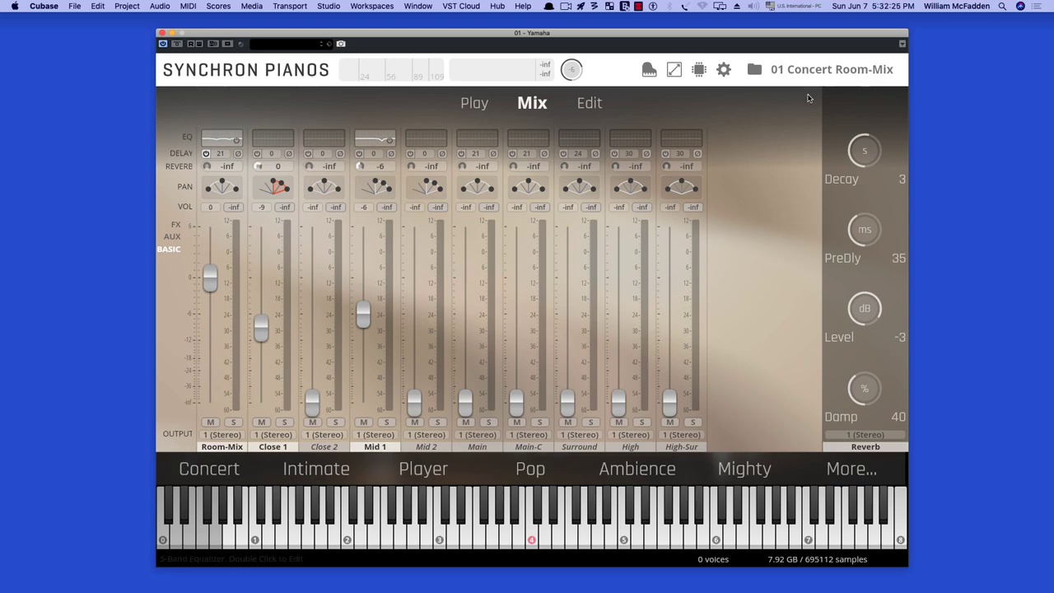
Load the 02 Intimate Room-Mix preset, setting Room-Mix to -12 and Close 1 to -3.
left_click(821, 71)
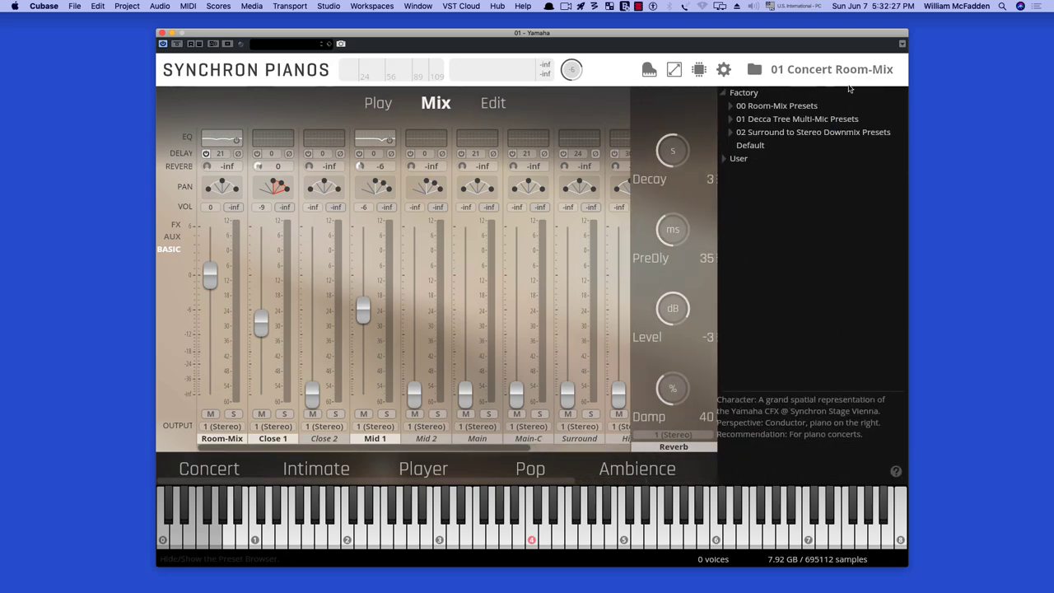
left_click(762, 107)
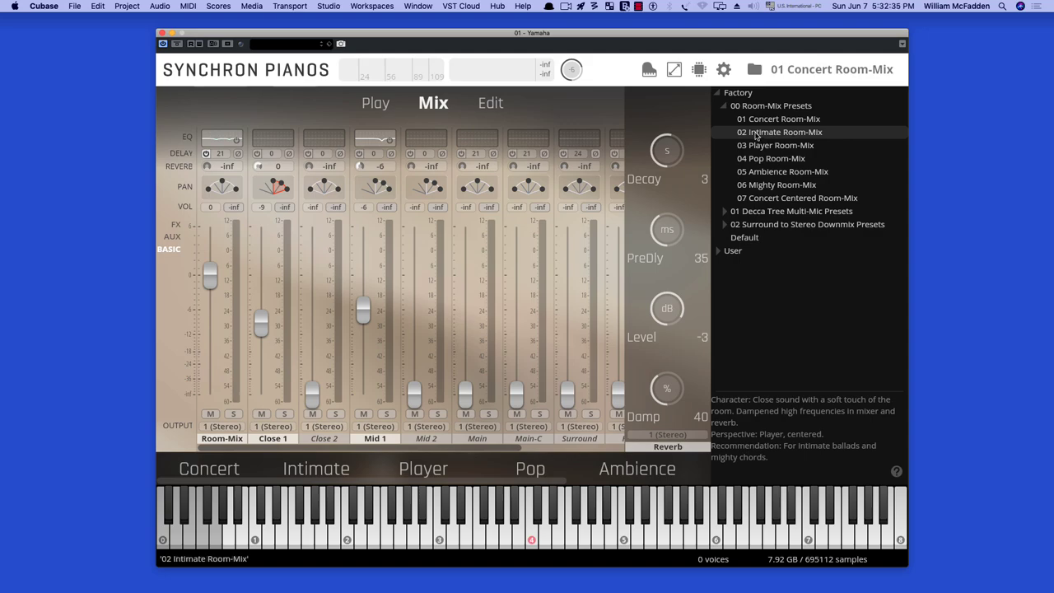
double_click(758, 133)
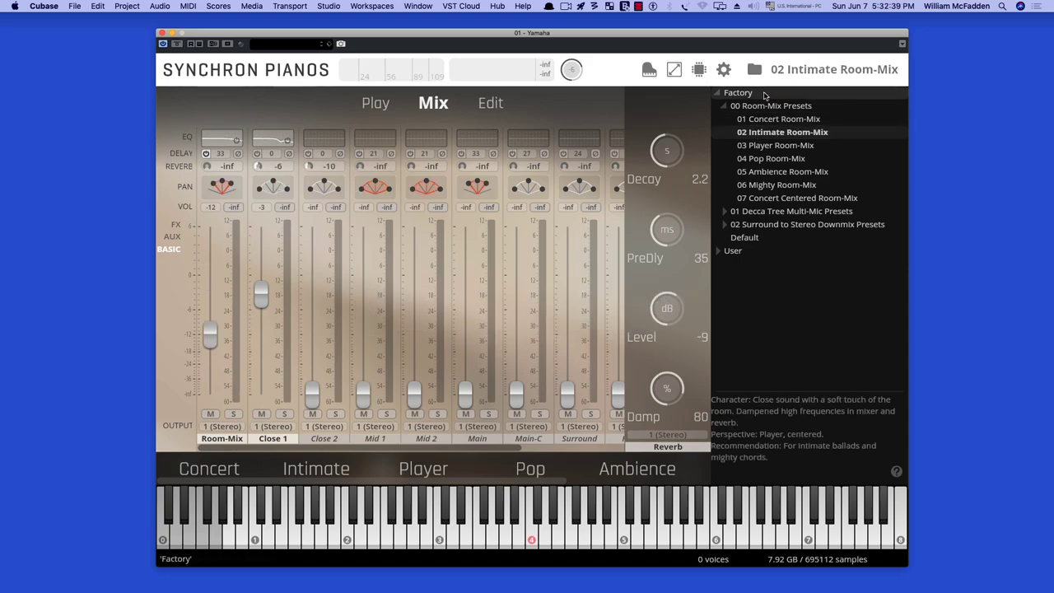
left_click(784, 71)
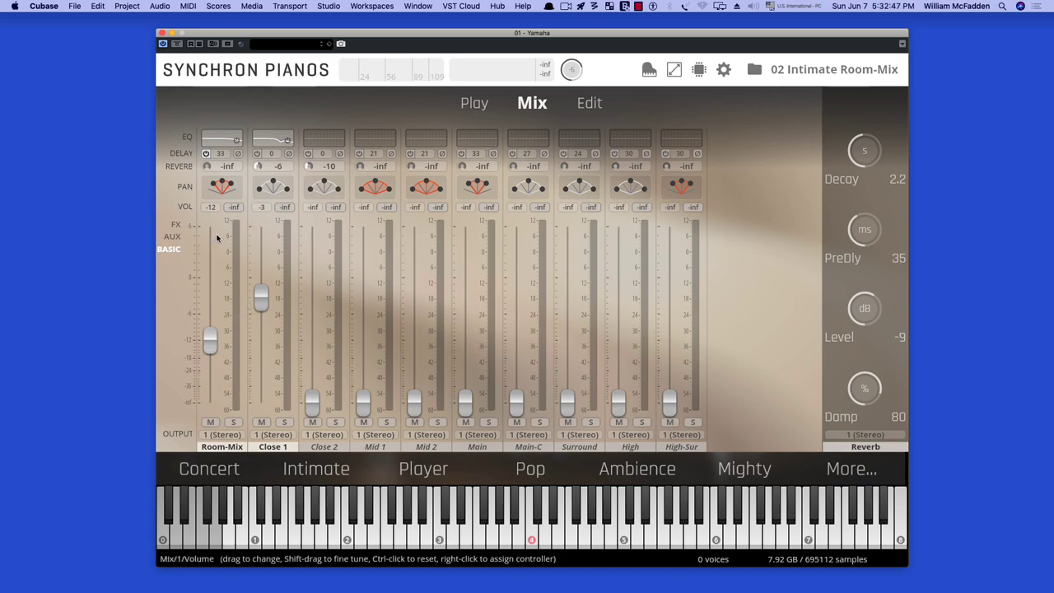
Inspect the Room-Mix and Close 1 EQ curves, then start playback of the piano part.
double_click(221, 136)
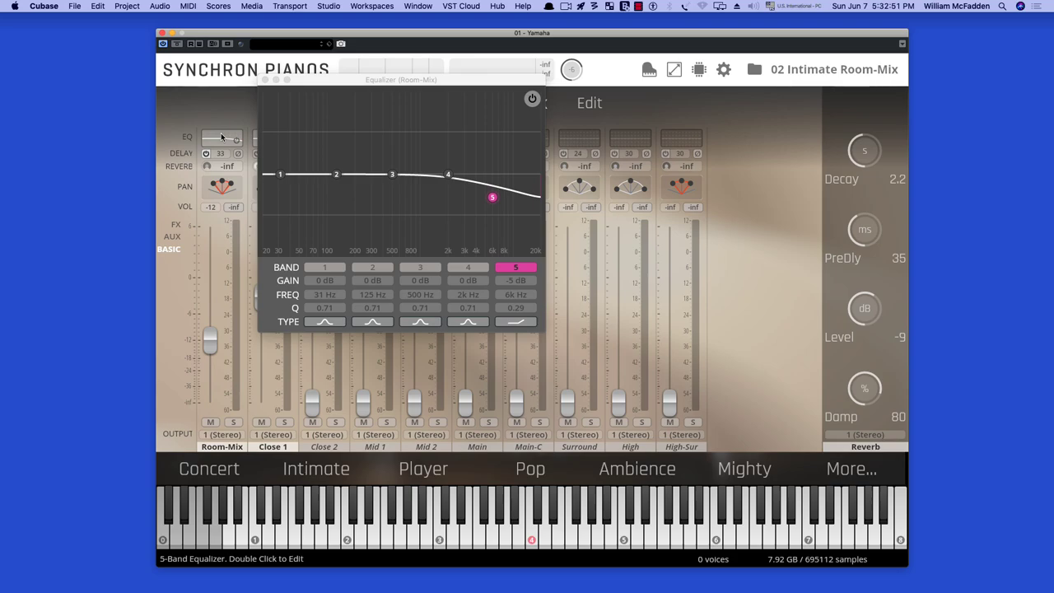
left_click(264, 80)
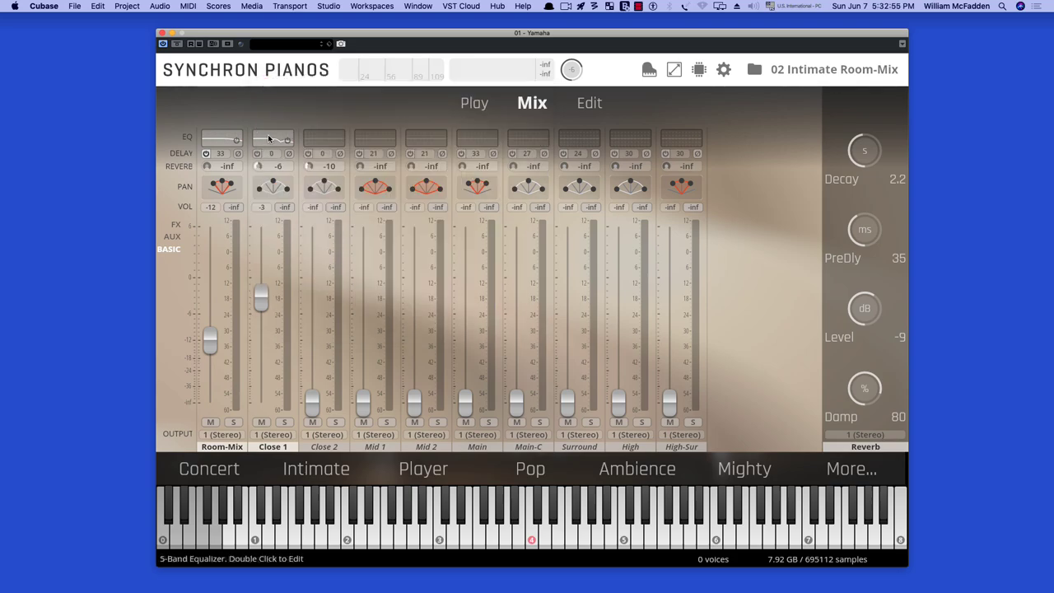
double_click(269, 138)
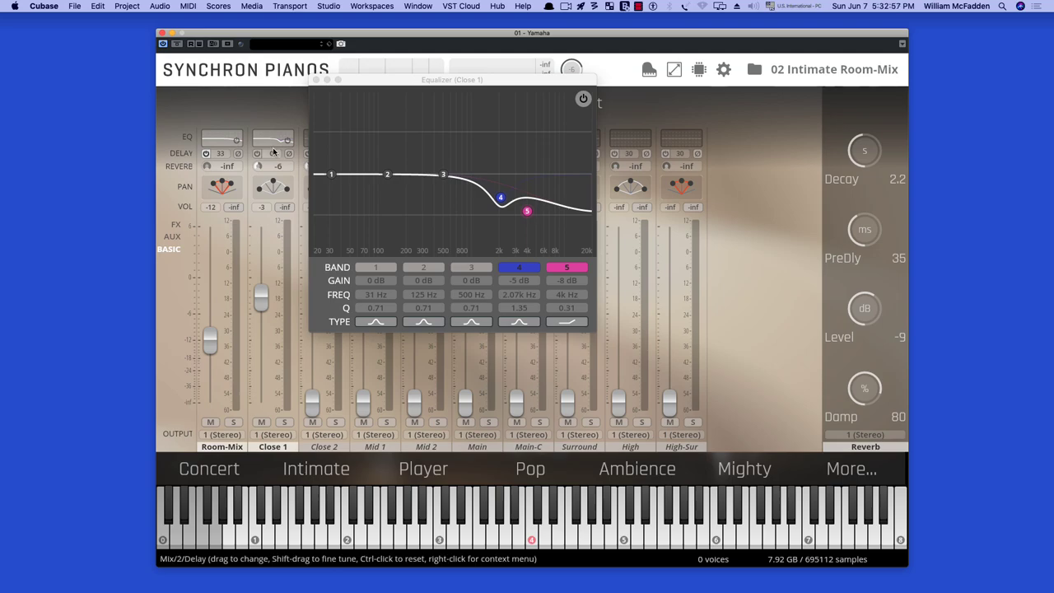
left_click(315, 80)
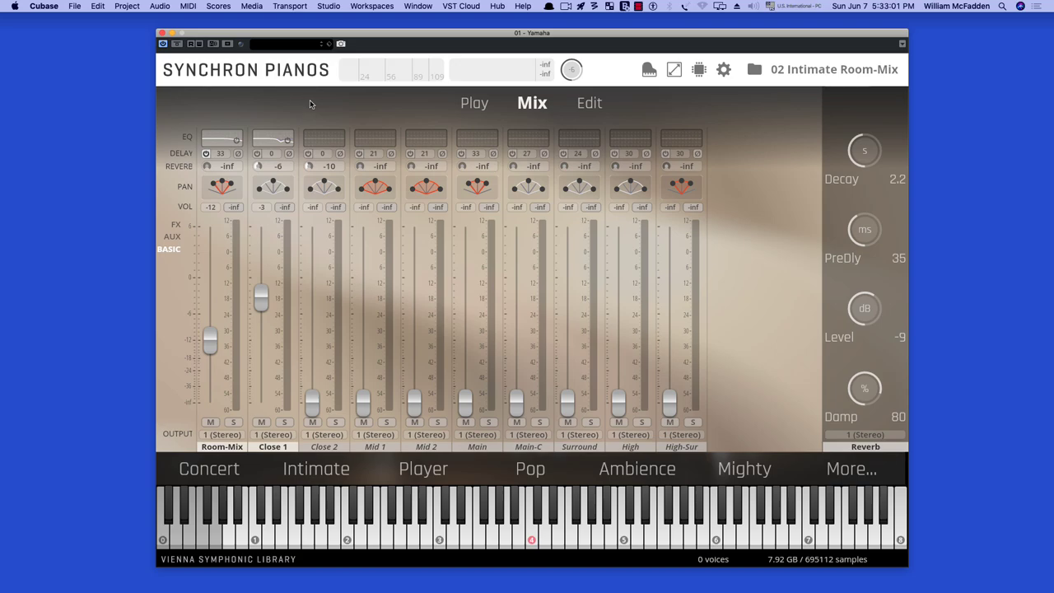
key("space")
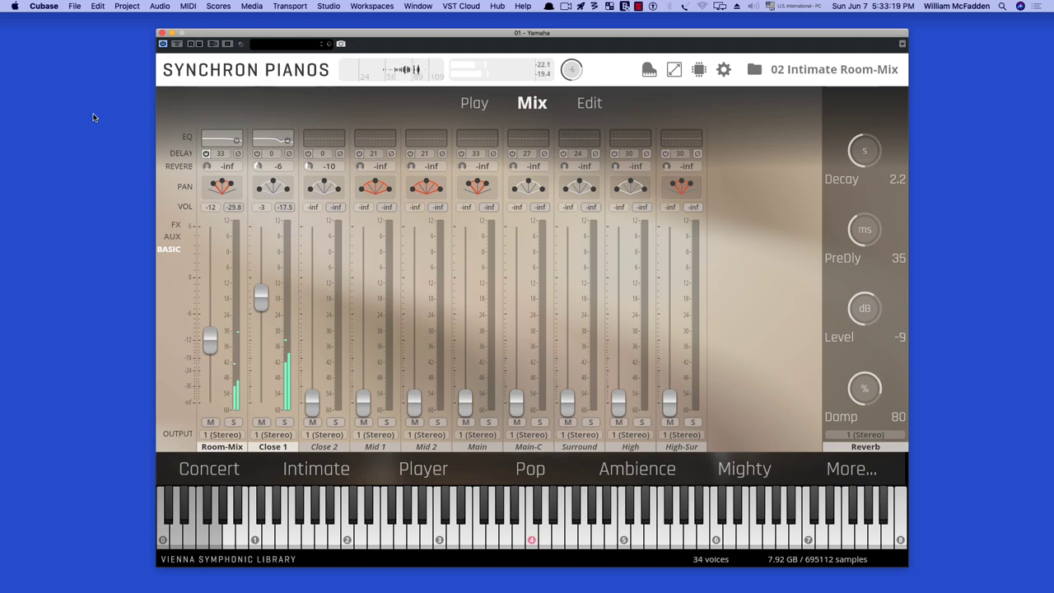
Load the 03 Player Room-Mix preset, giving Close 1 at 0, Mid 1 at -3, damping 60.
left_click(754, 69)
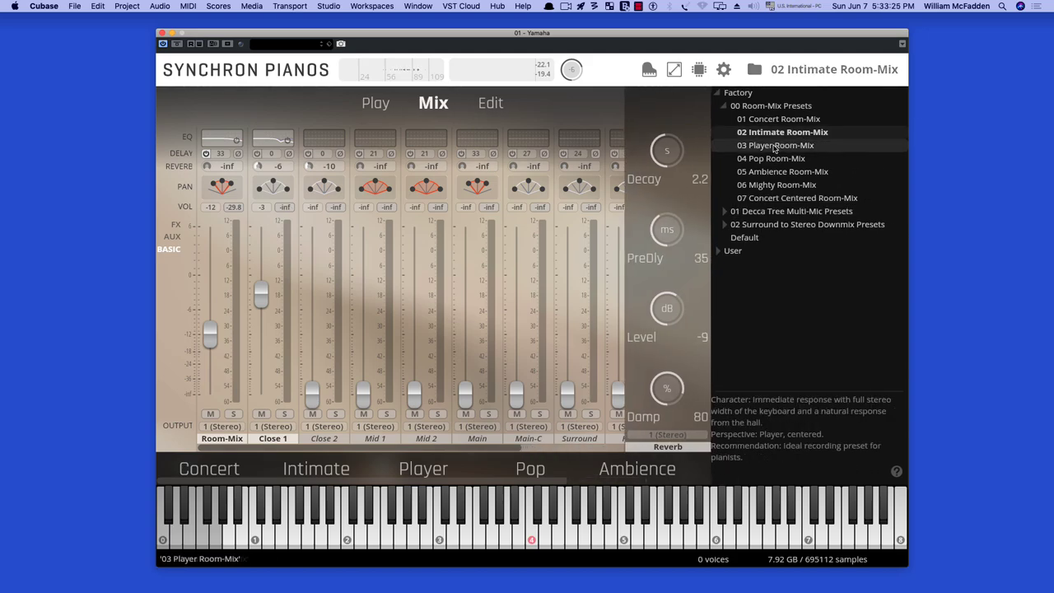
double_click(774, 145)
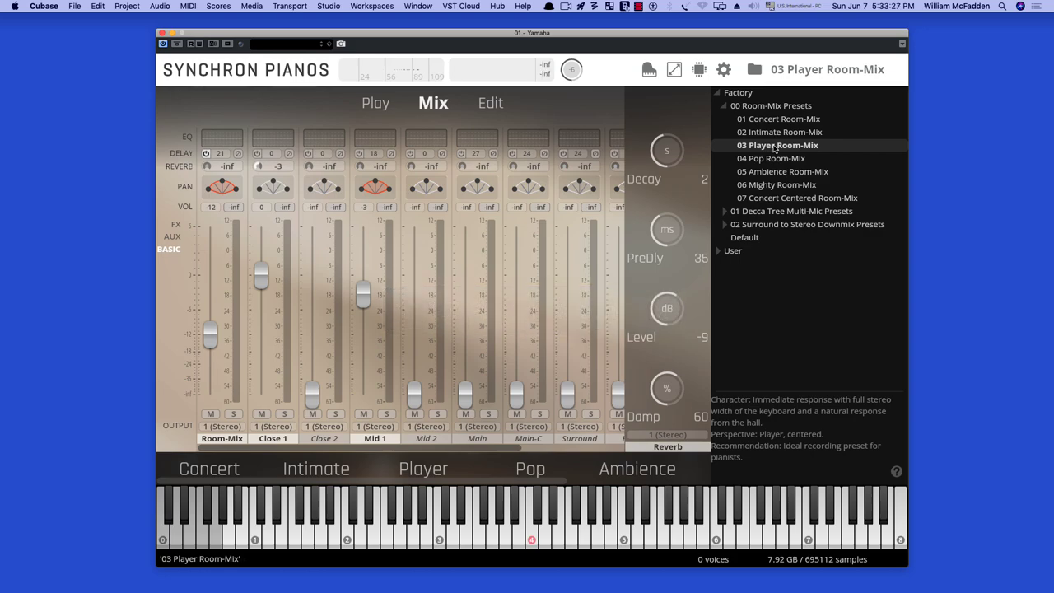
left_click(755, 70)
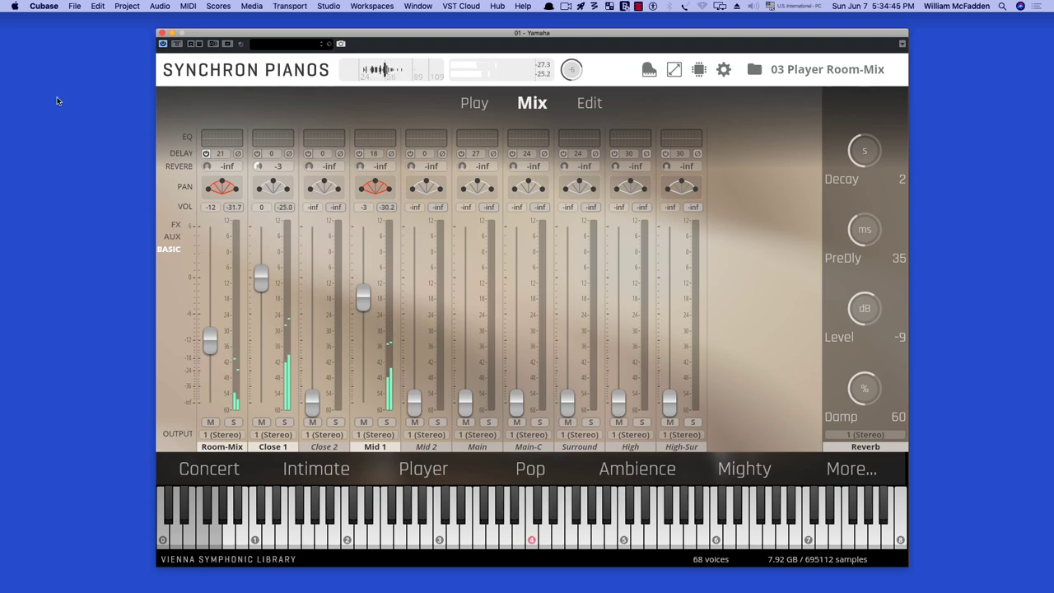
Return to the Play view and show the Room-Mix preset list.
left_click(464, 102)
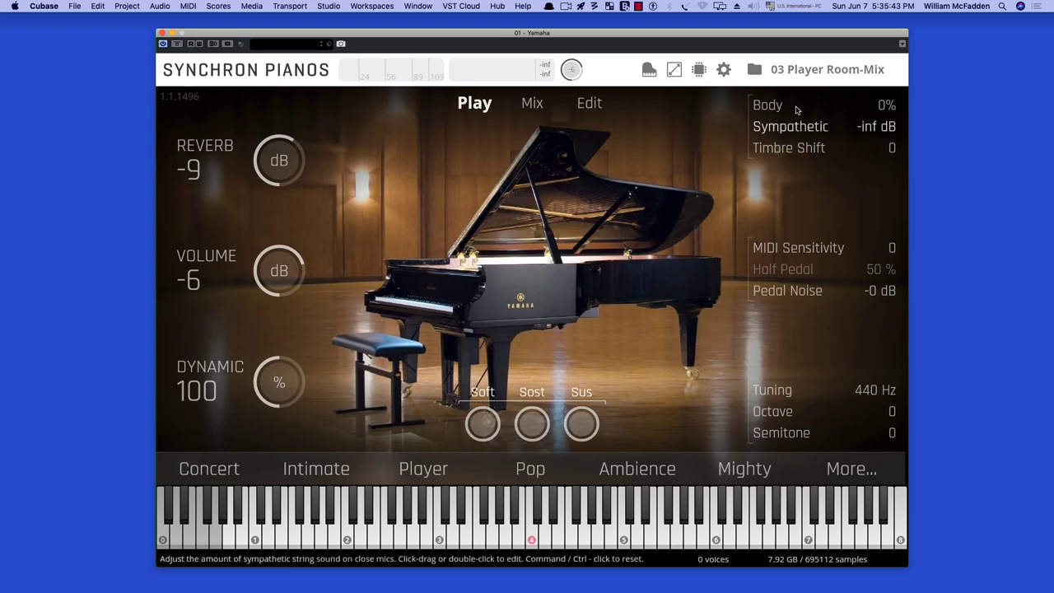
left_click(833, 71)
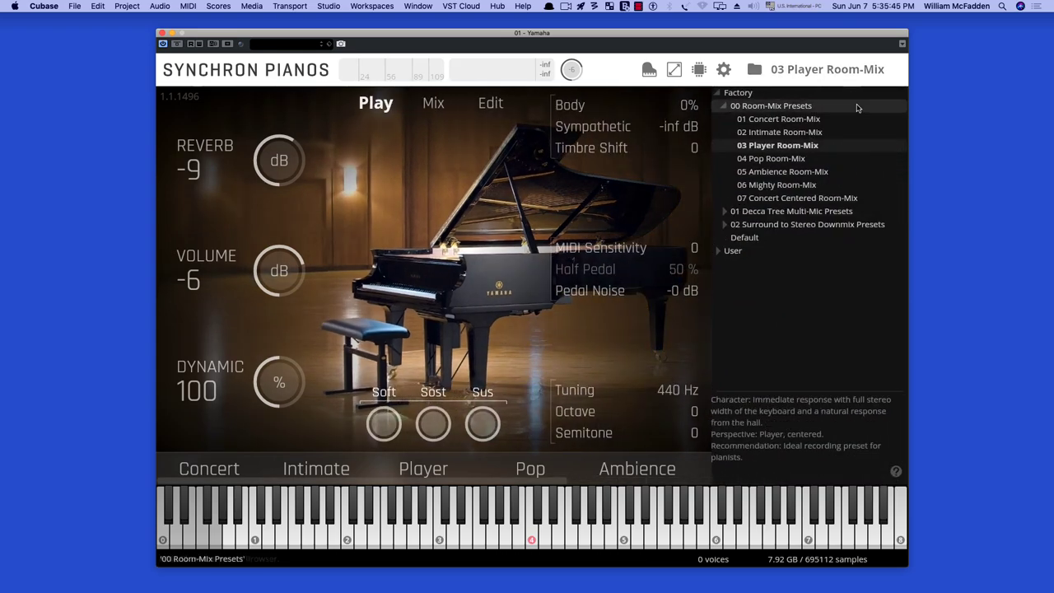
Load 04 Pop Room-Mix, start playback, and lower MIDI Sensitivity from 50 to 29.2.
left_click(782, 161)
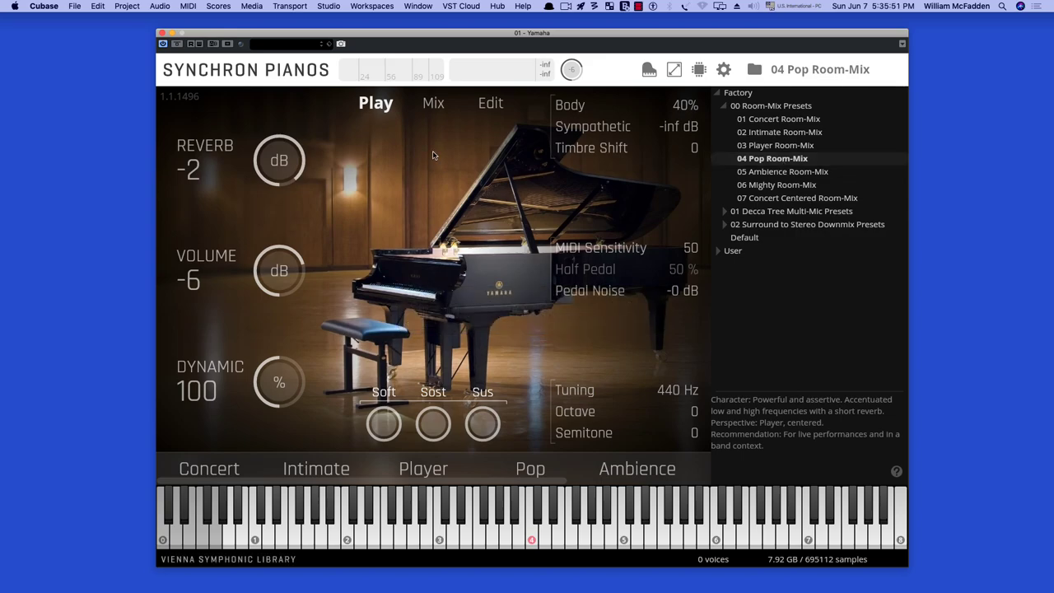
left_click(754, 69)
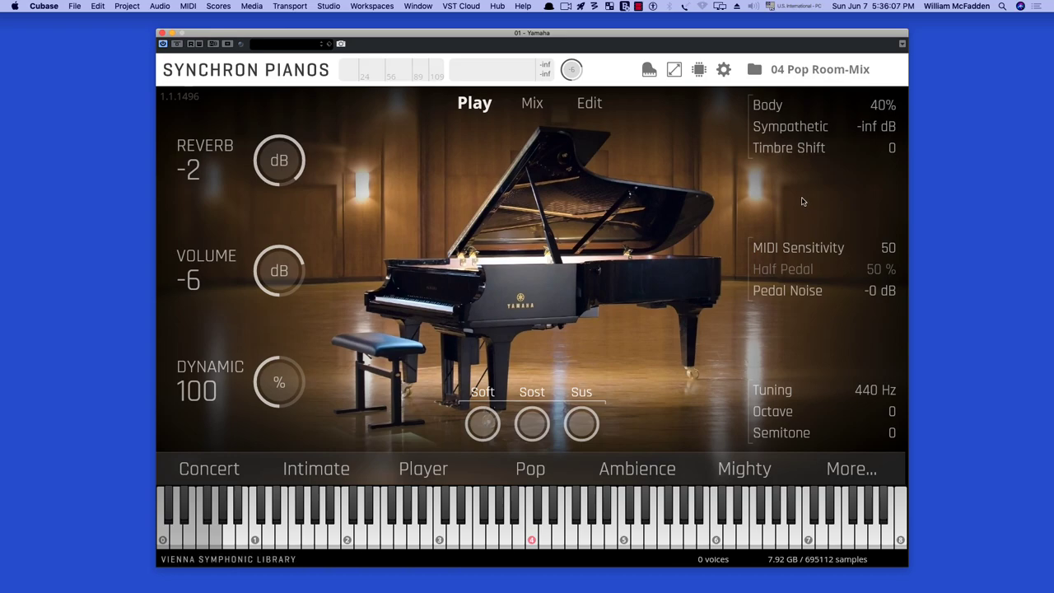
key("space")
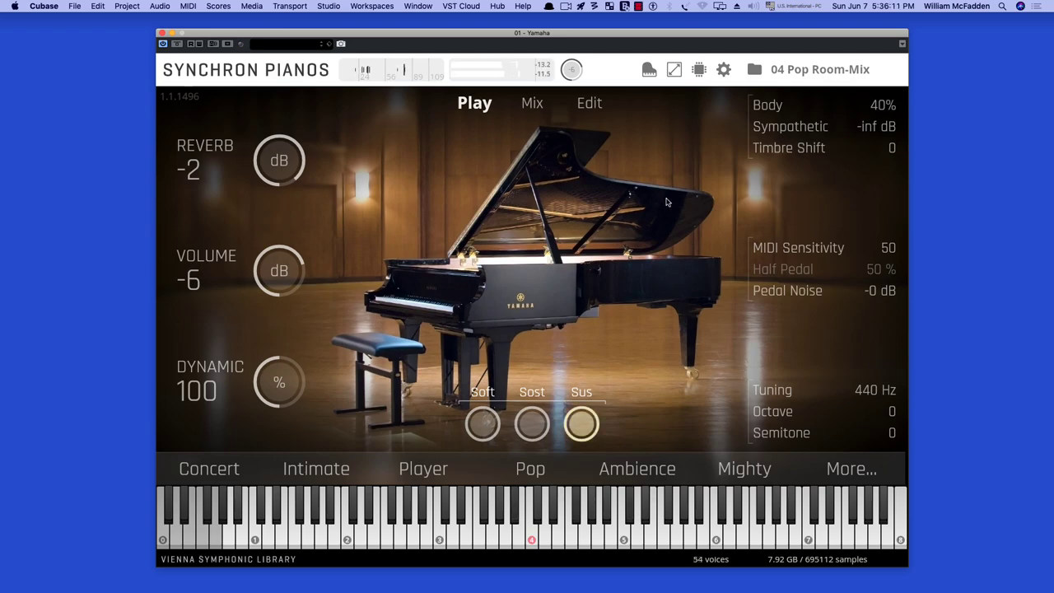
left_click_drag(885, 247, 884, 366)
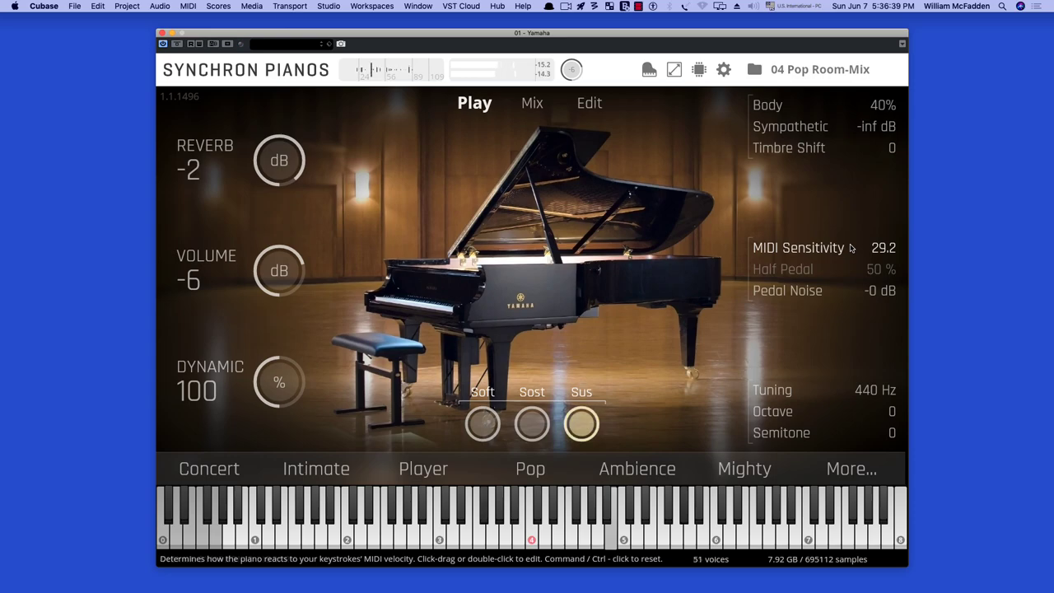
Load 05 Ambience Room-Mix, view its mixer with decay 3.5 and damping 50, then stop playback.
left_click(808, 72)
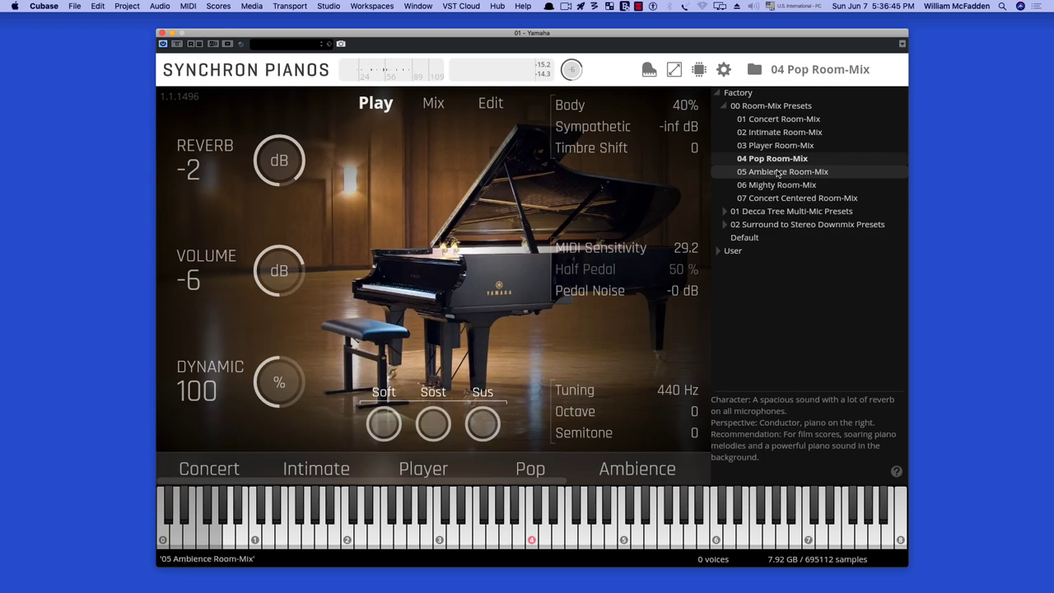
left_click(777, 171)
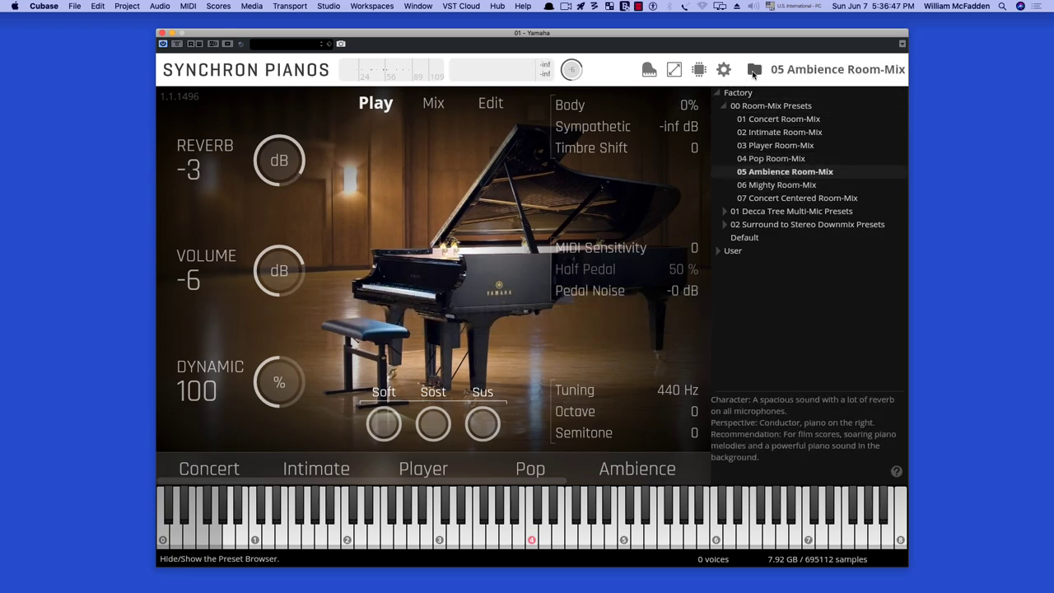
left_click(753, 70)
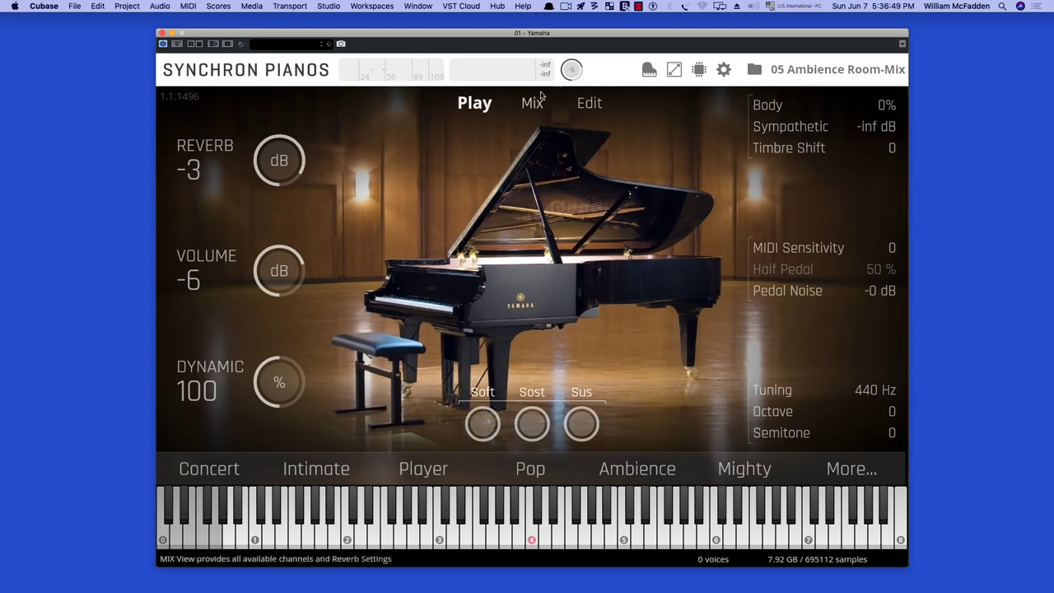
left_click(533, 103)
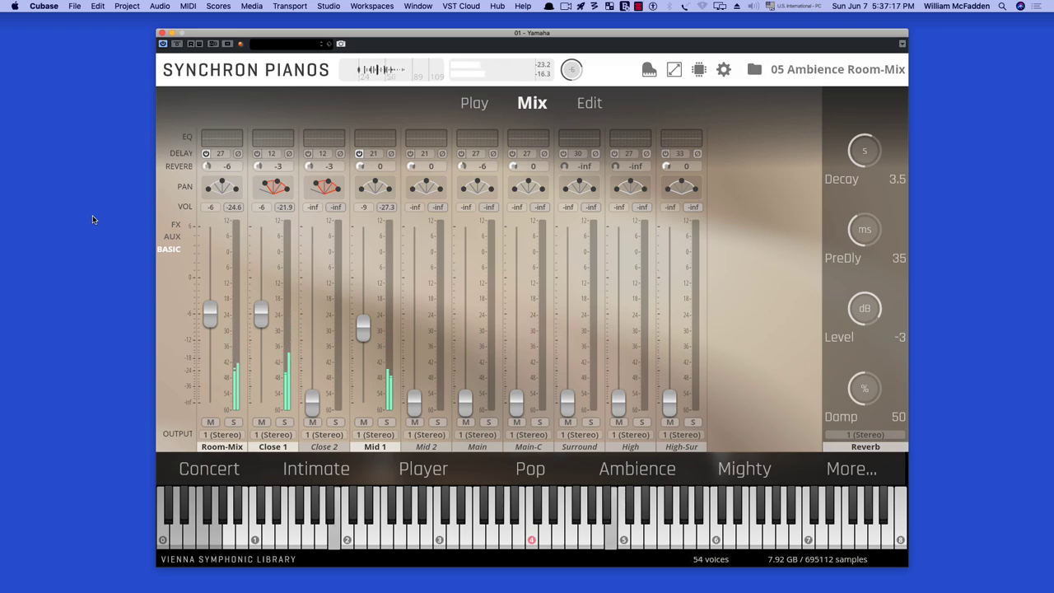
key("space")
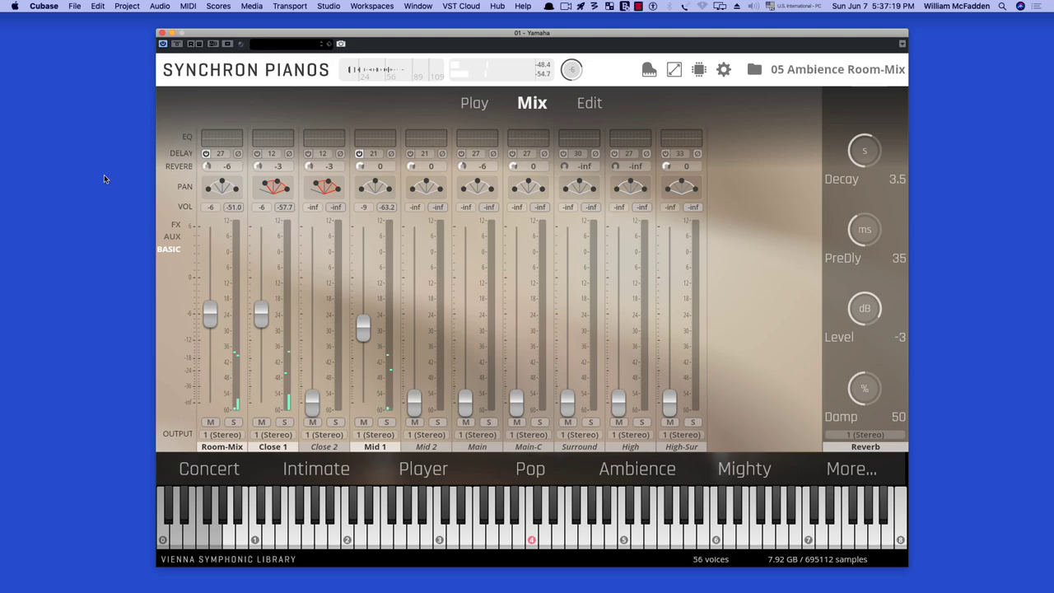
Audition the 06 Mighty Room-Mix preset (decay 3, pre-delay 48, damping 40) in the full mixer.
left_click(827, 69)
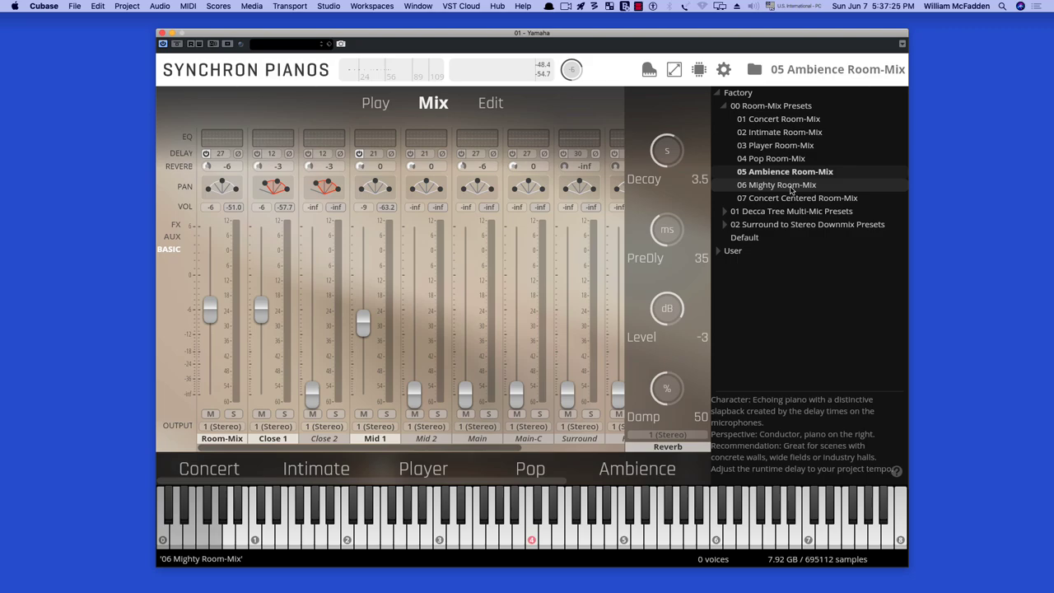
double_click(790, 186)
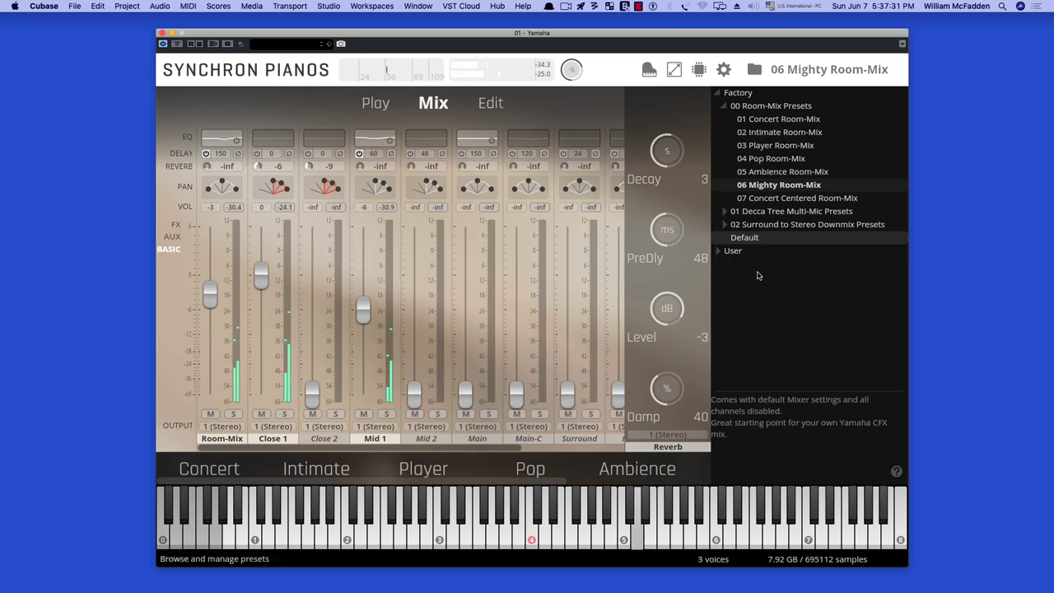
left_click(813, 70)
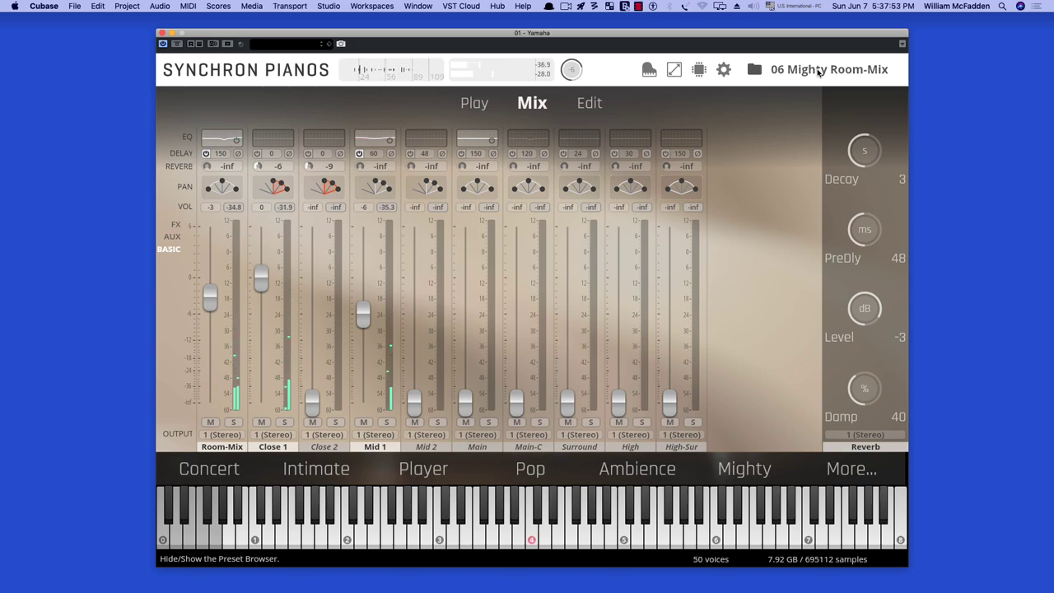
left_click(819, 72)
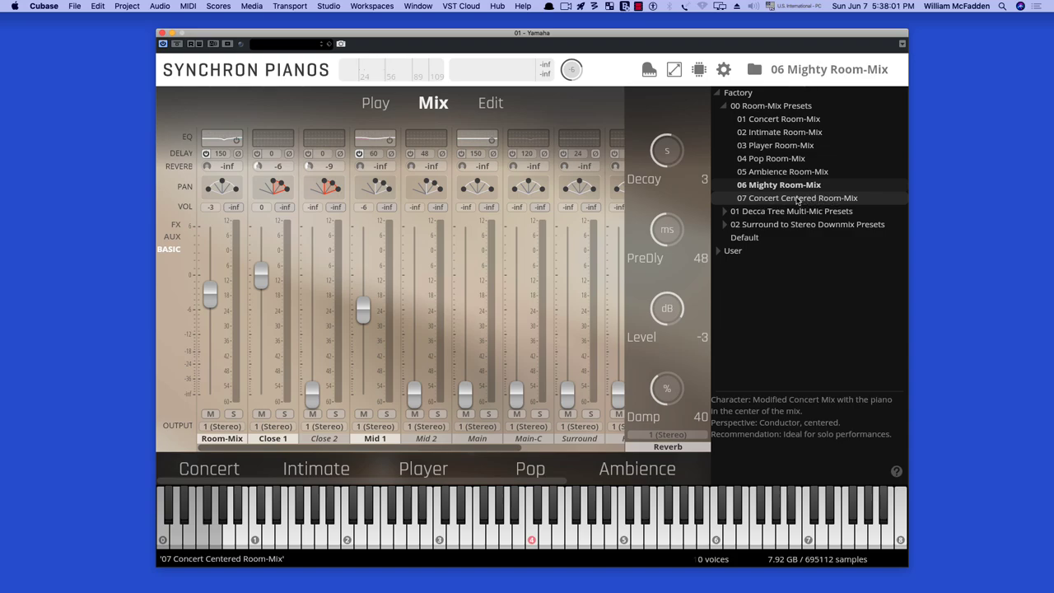
Load 07 Concert Centered Room-Mix, setting Room-Mix 0, Close 1 -12, pre-delay 35.
double_click(797, 199)
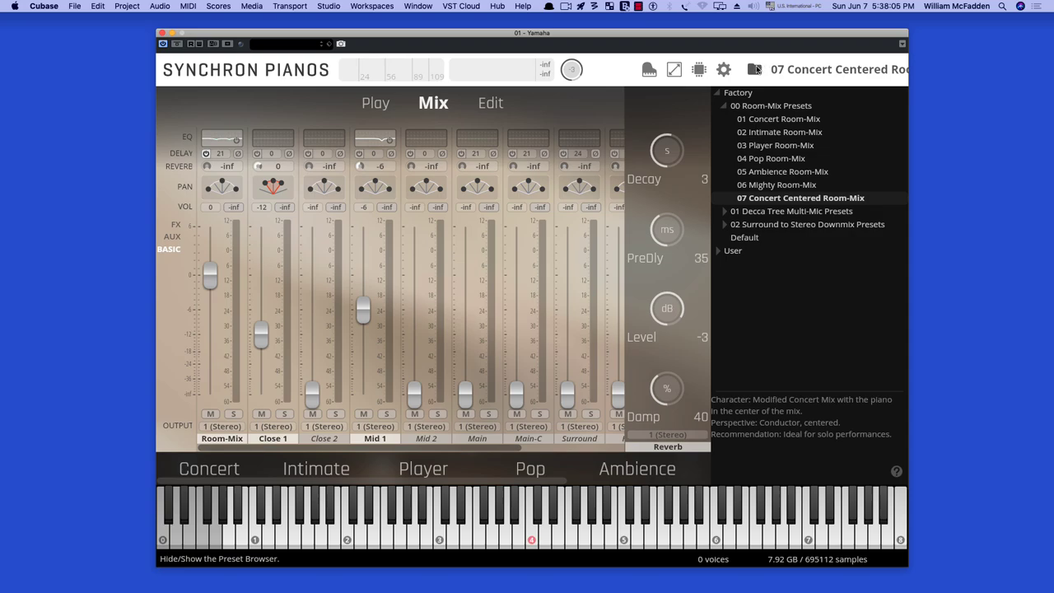
Close the preset browser to view the 07 Concert Centered mixer with Mid 1 at -6 and reverb level -3.
left_click(755, 69)
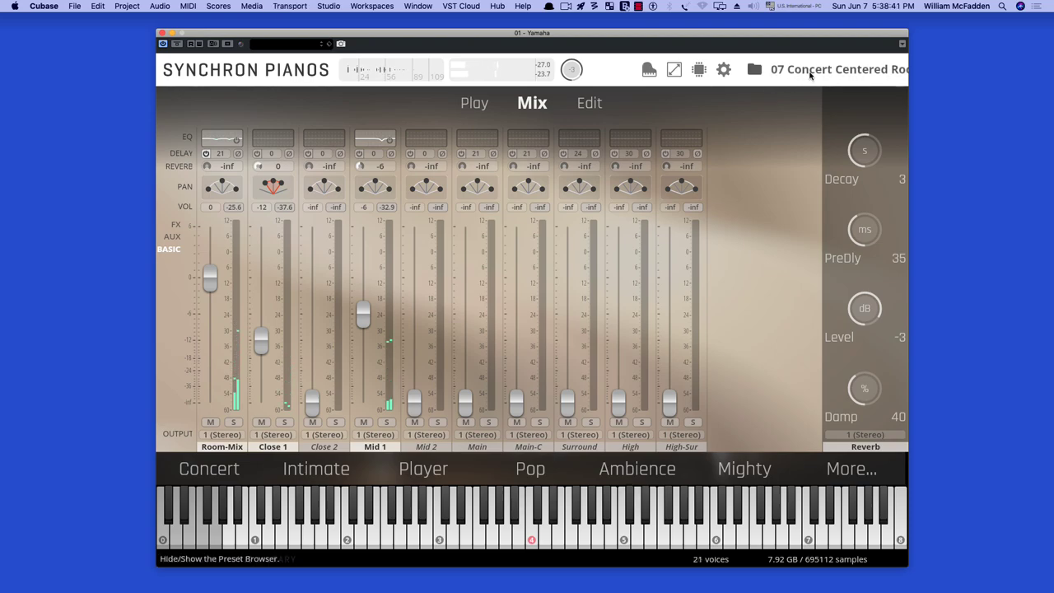
Load 01 Concert Decca Tree from the 01 Decca Tree Multi-Mic Presets folder and audition it.
left_click(754, 69)
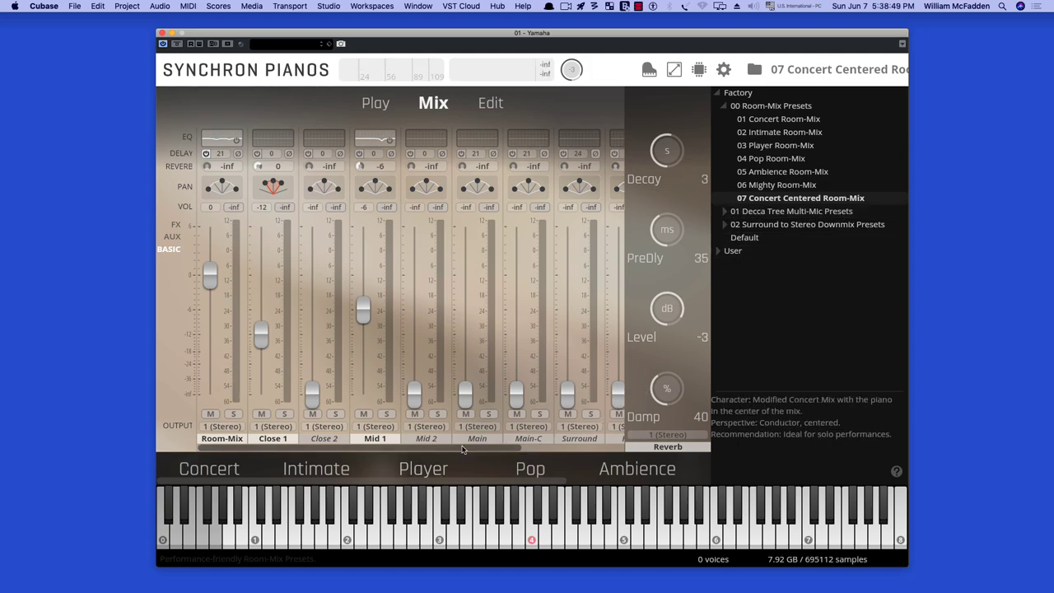
left_click(724, 211)
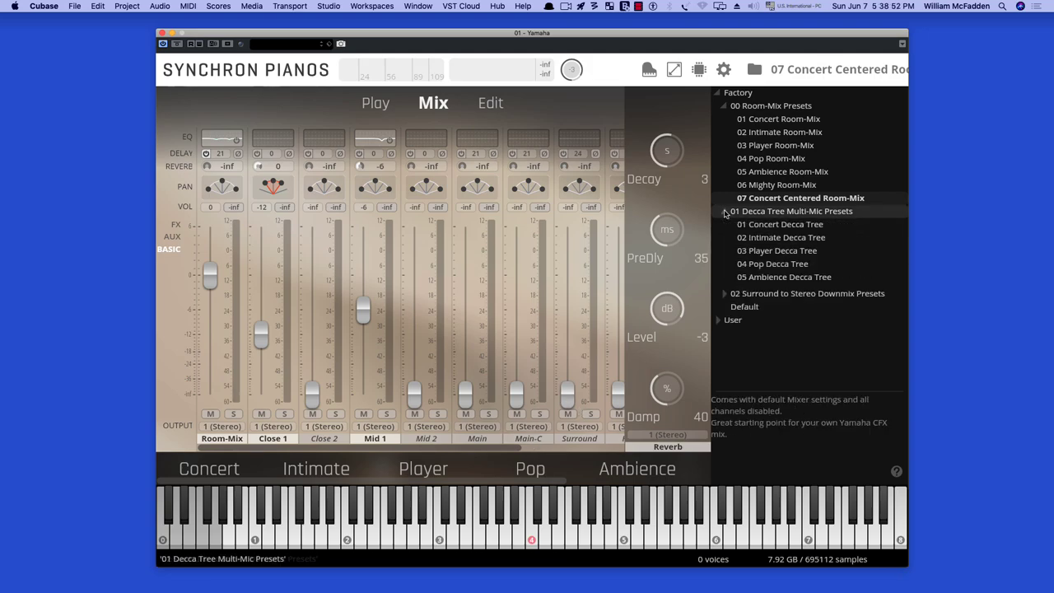
left_click(784, 230)
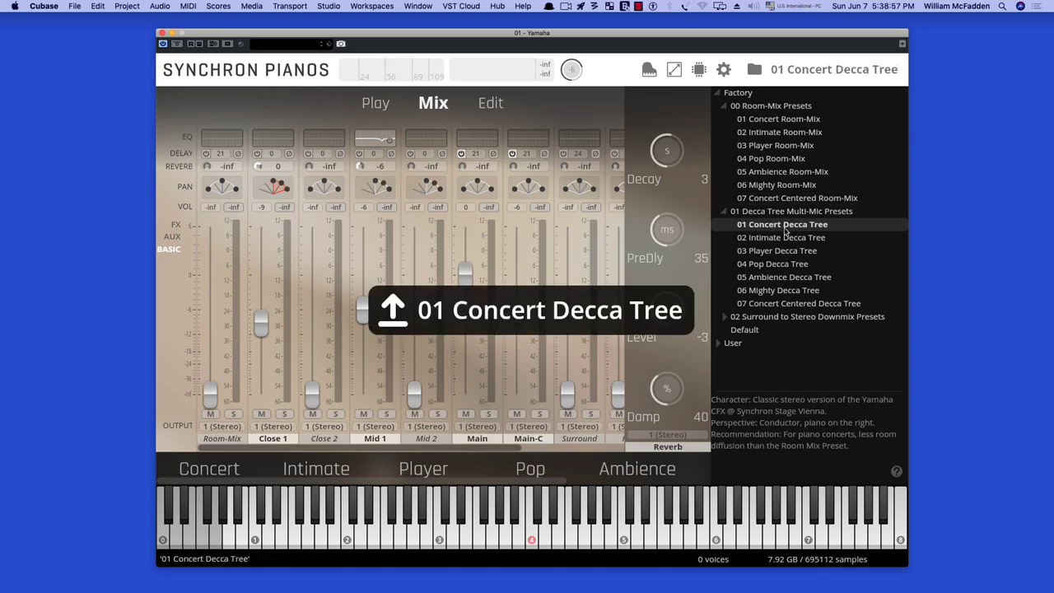
left_click(824, 72)
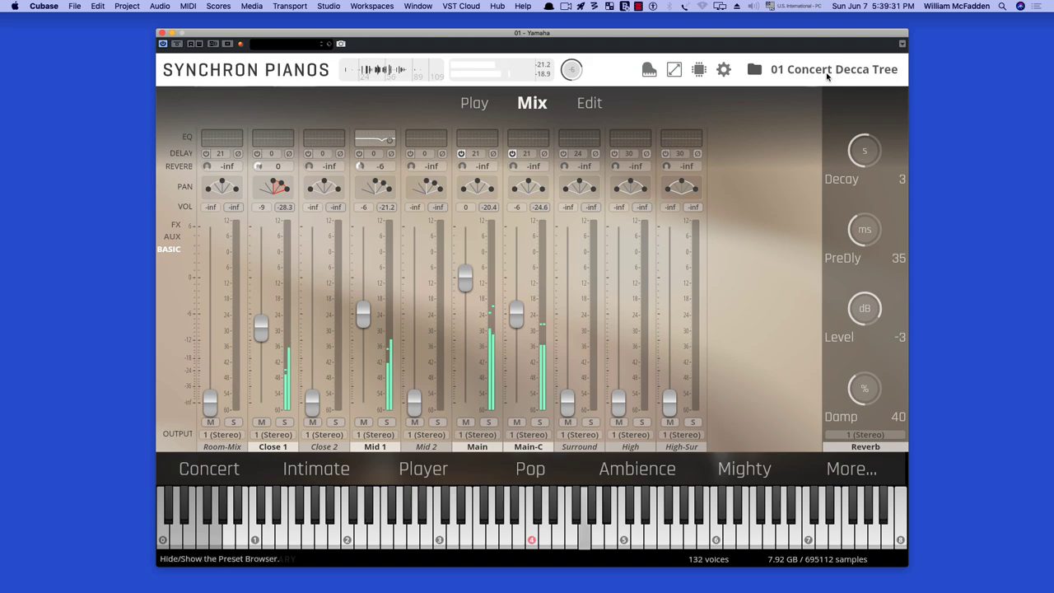
left_click(832, 72)
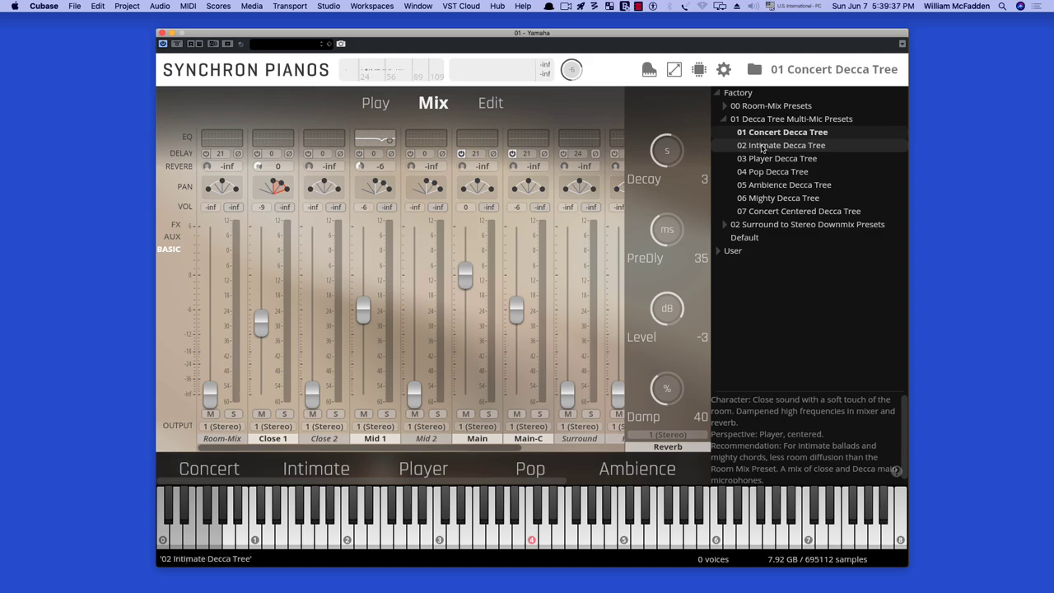
left_click(762, 145)
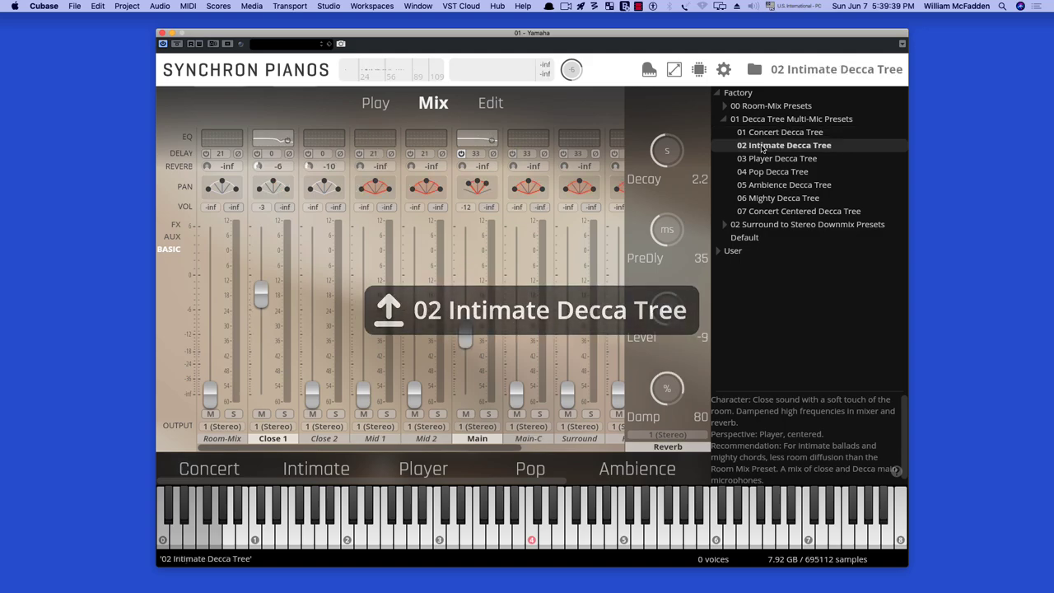
left_click(829, 72)
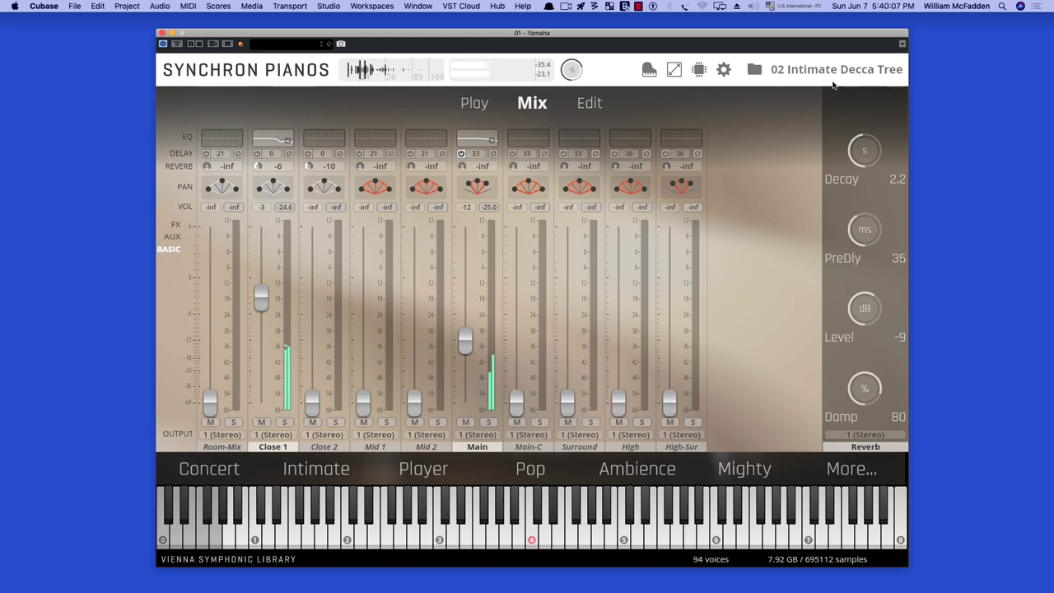
key("space")
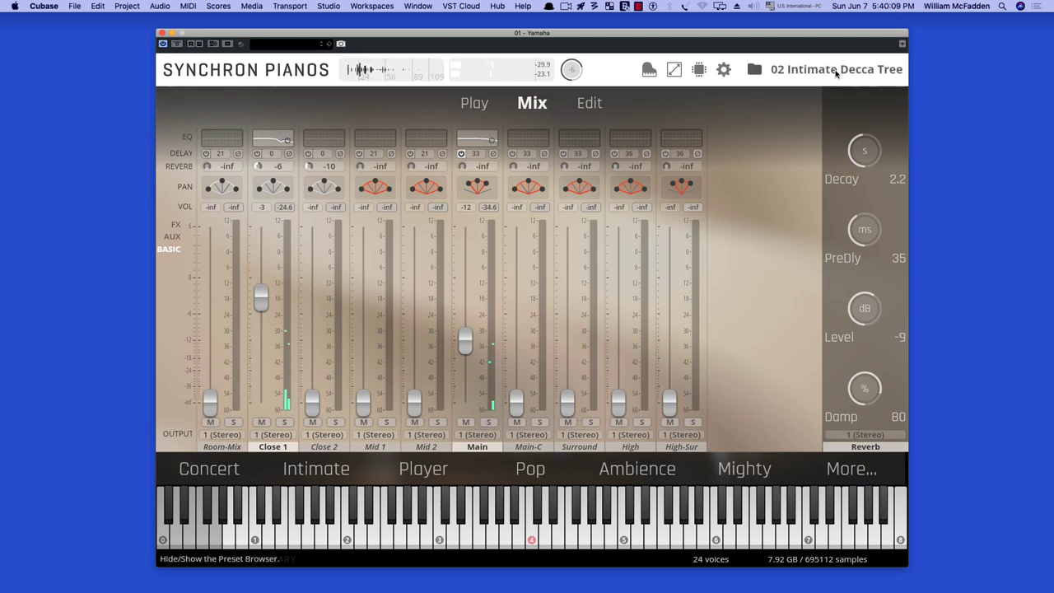
left_click(835, 72)
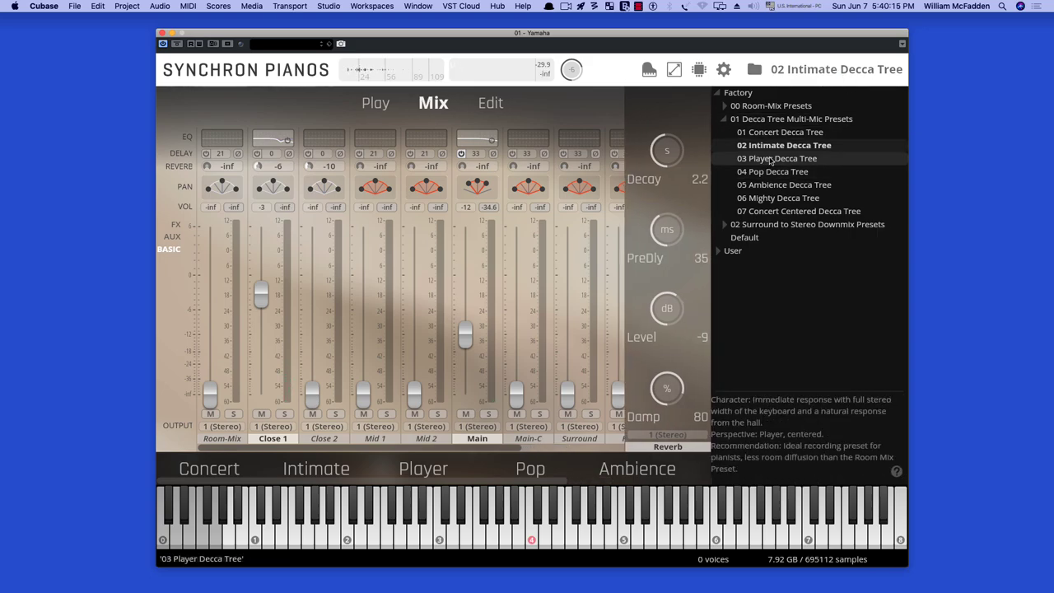
Load the 03 Player Decca Tree preset and audition it with the preset list hidden.
double_click(771, 161)
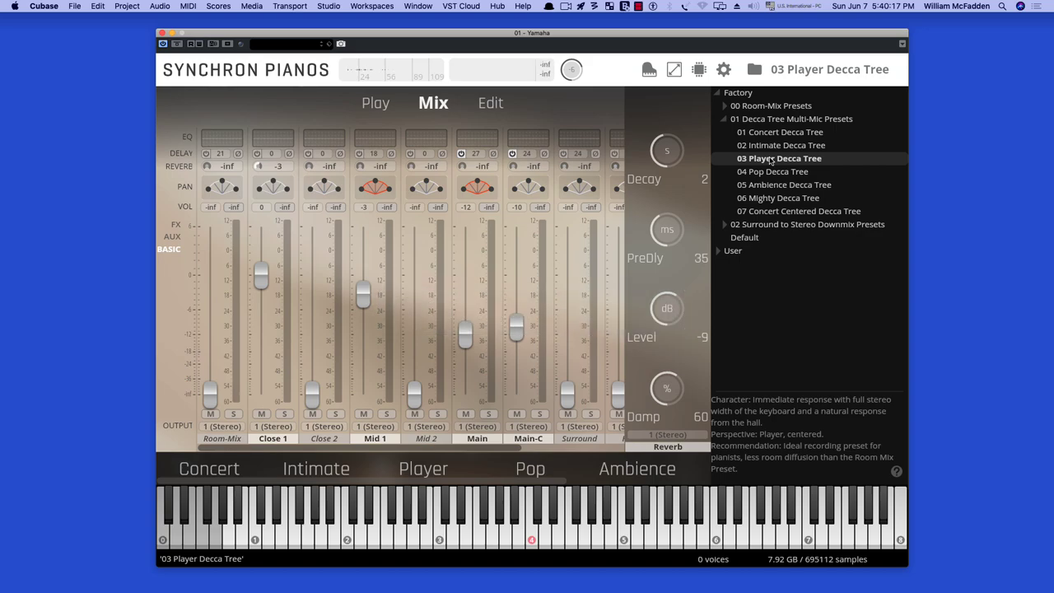
left_click(814, 71)
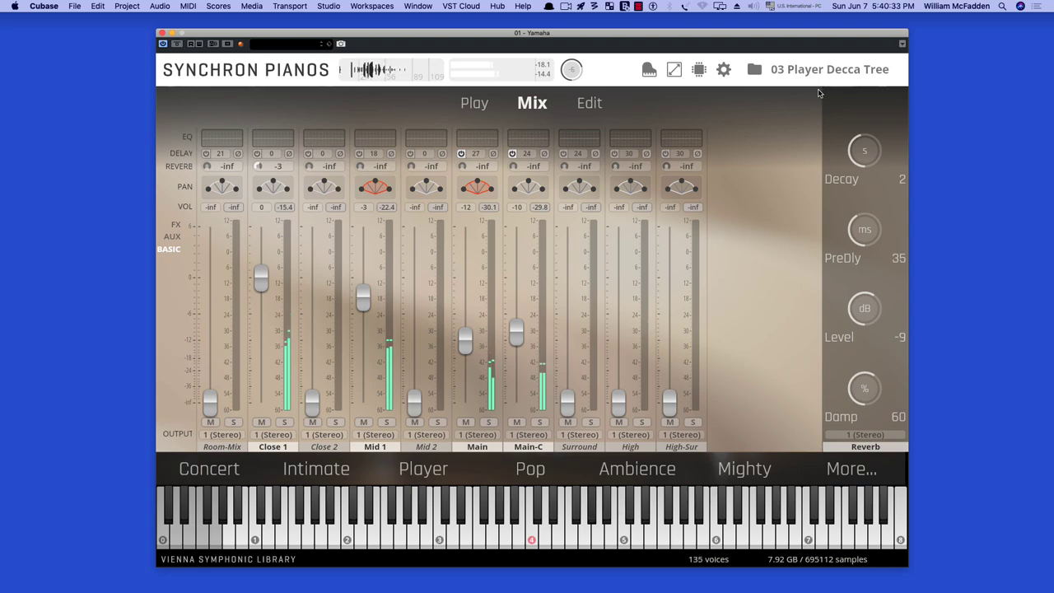
left_click(824, 71)
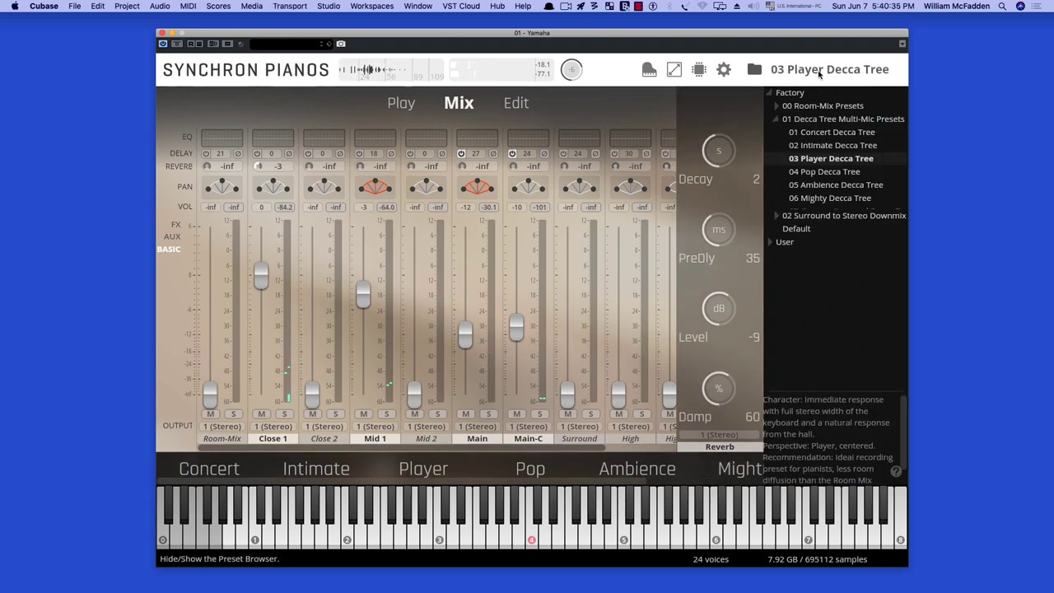
Load 04 Pop Decca Tree and lower its MIDI Sensitivity from 50 to 18.8 in the Play view.
left_click(775, 172)
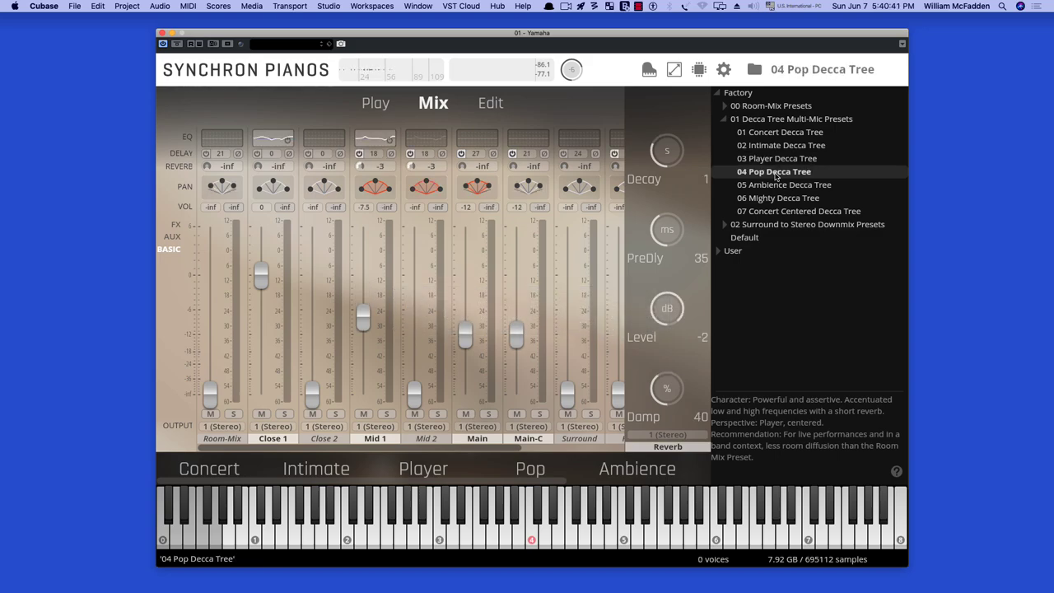
left_click(814, 71)
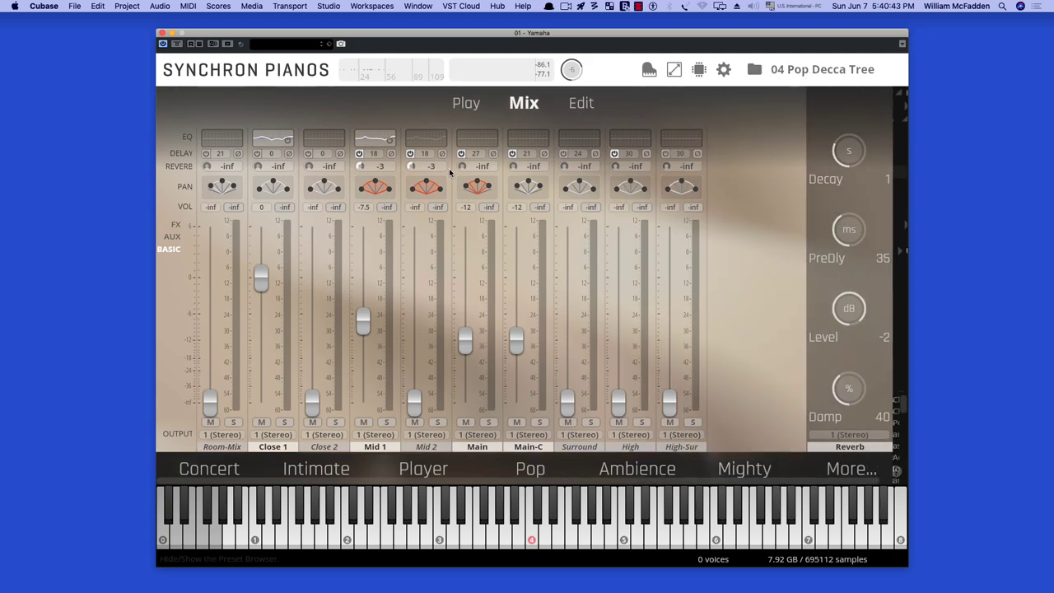
left_click(476, 103)
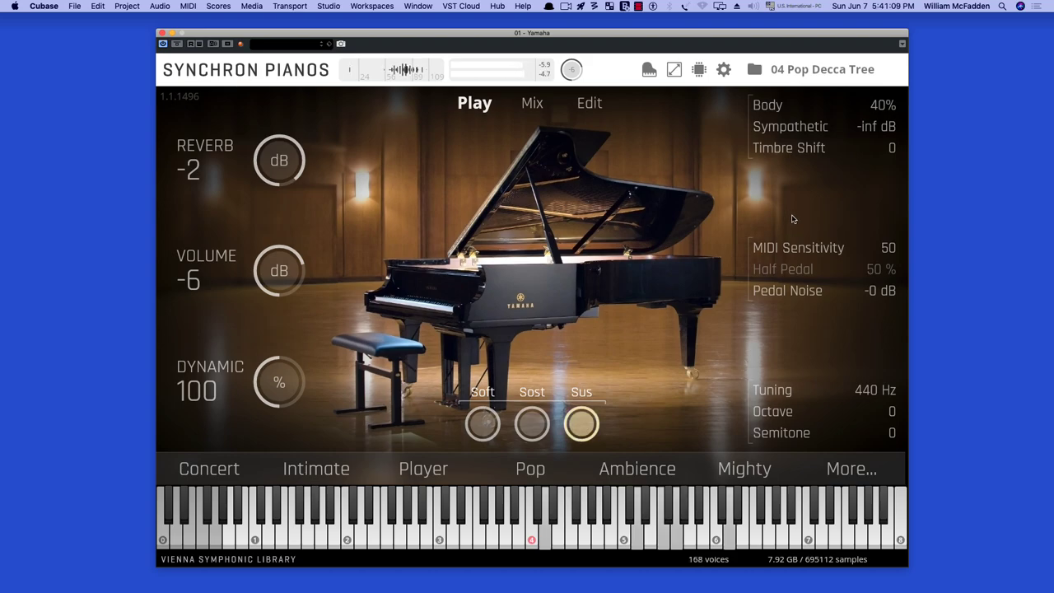
left_click_drag(883, 247, 882, 285)
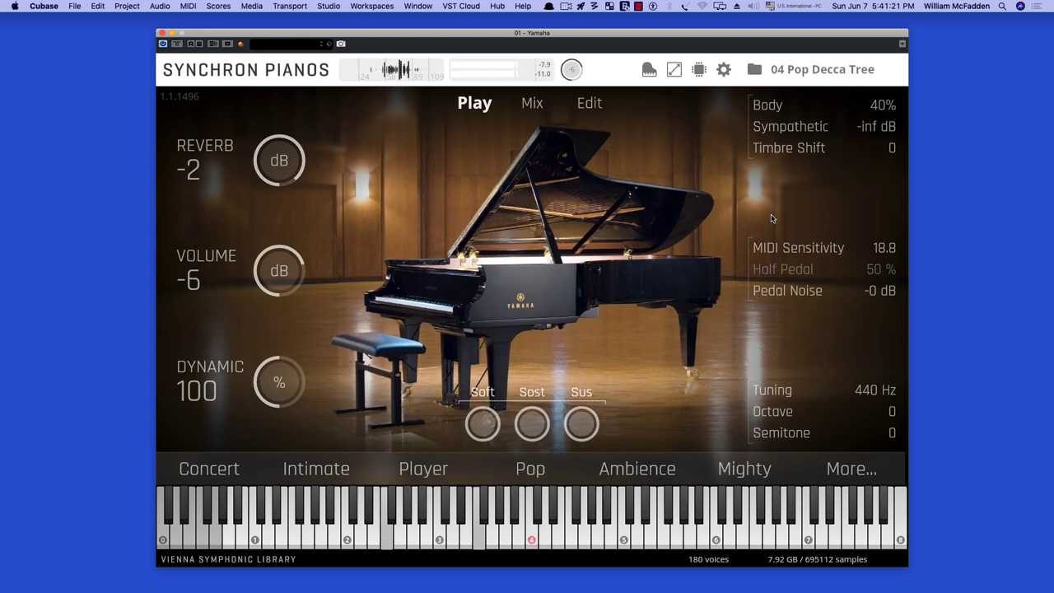
left_click(800, 72)
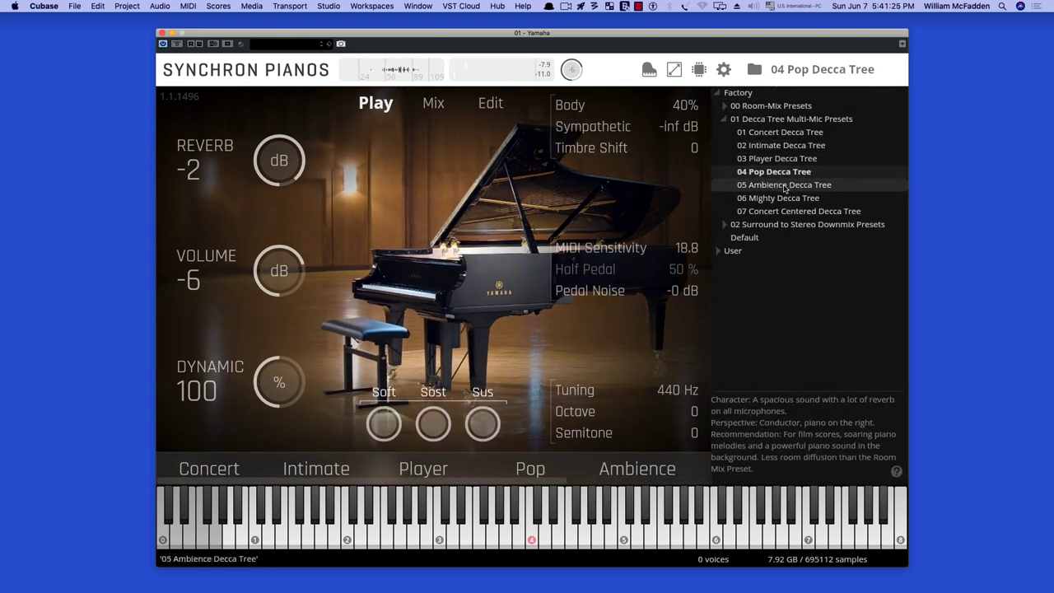
Load 05 Ambience Decca Tree and show its channel strips in the Mix view.
double_click(784, 185)
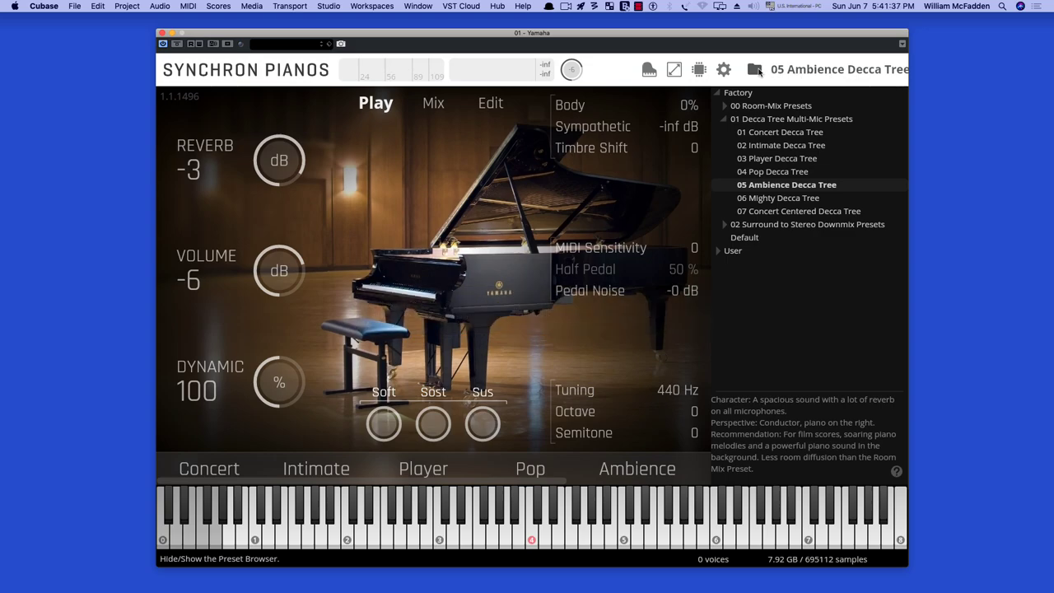
left_click(759, 72)
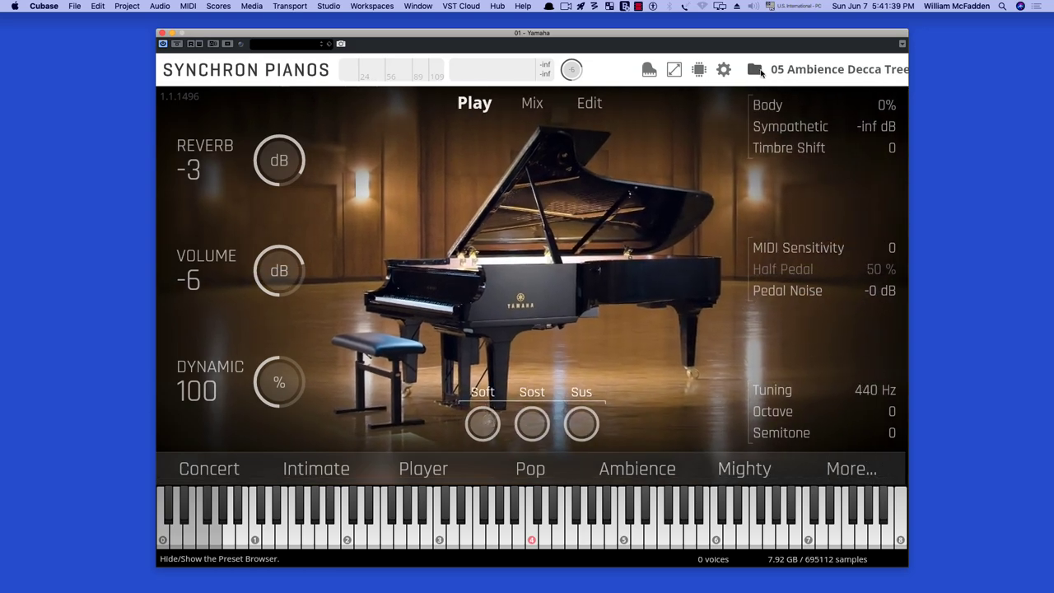
left_click(531, 109)
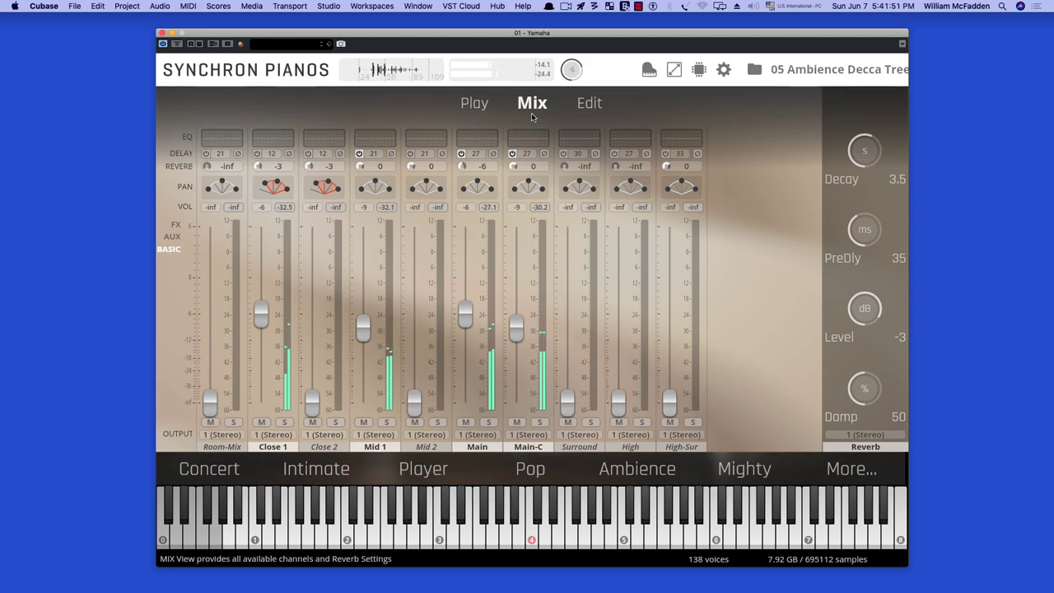
left_click(754, 69)
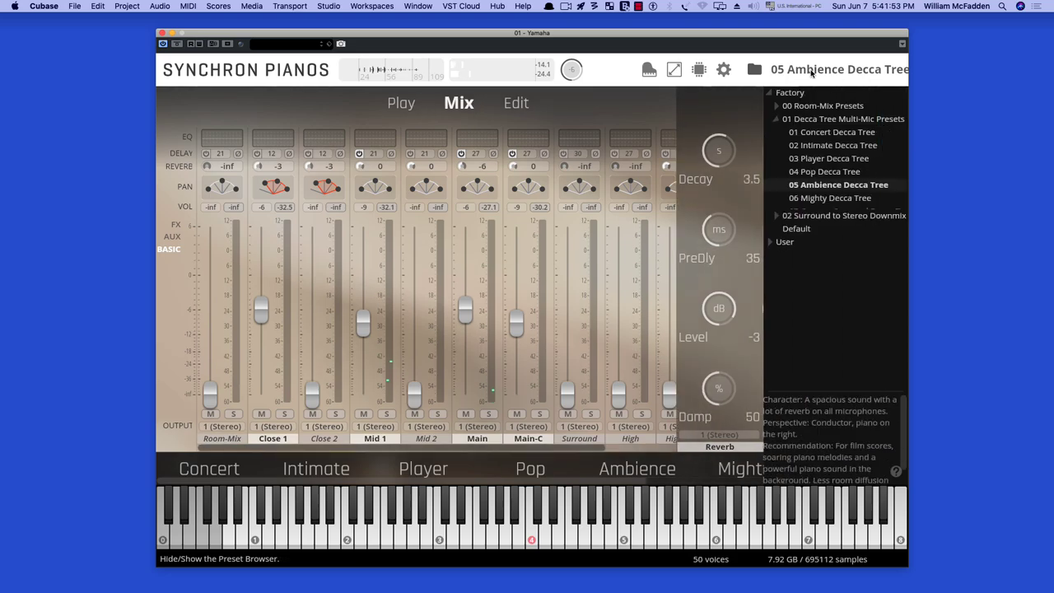
mouse_move(792, 199)
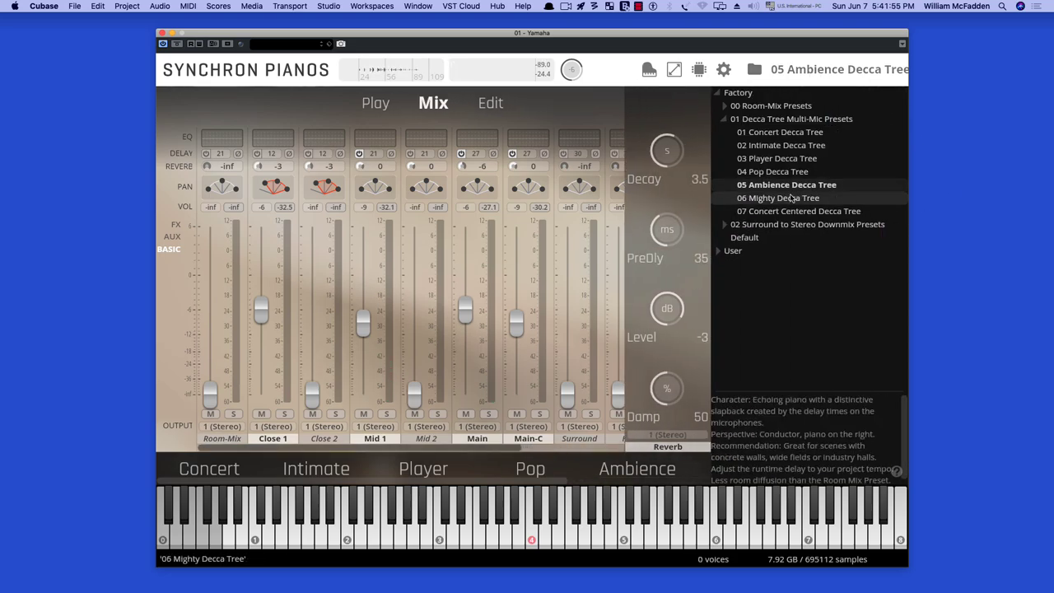
Load 06 Mighty Decca Tree and set Close 1's reverb send to -6.
double_click(785, 199)
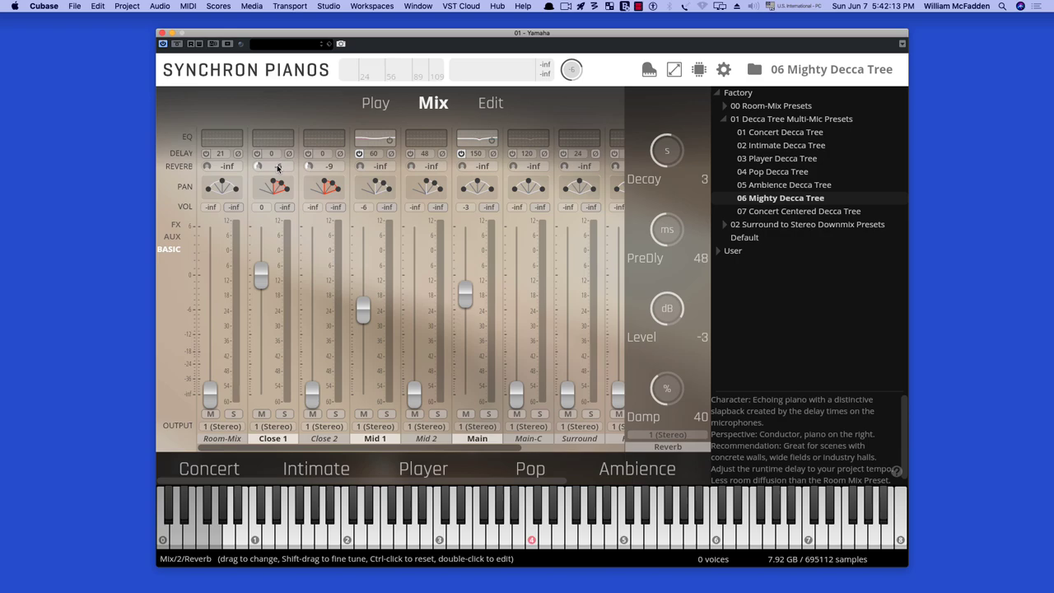
left_click_drag(277, 168, 278, 181)
left_click(754, 69)
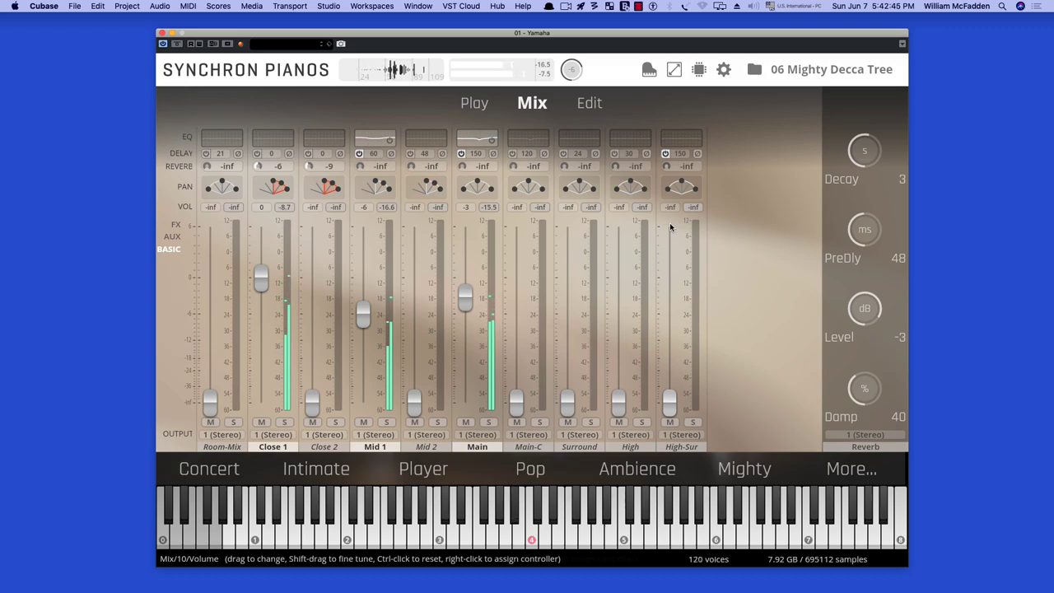
left_click(823, 72)
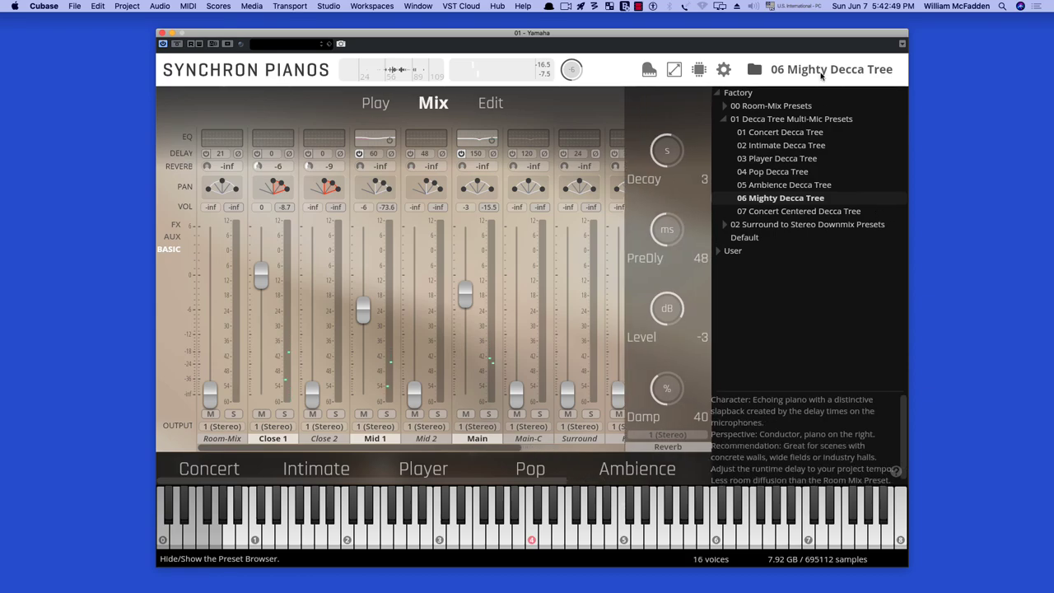
Load 07 Concert Centered Decca Tree and audition it with the preset list hidden.
double_click(778, 211)
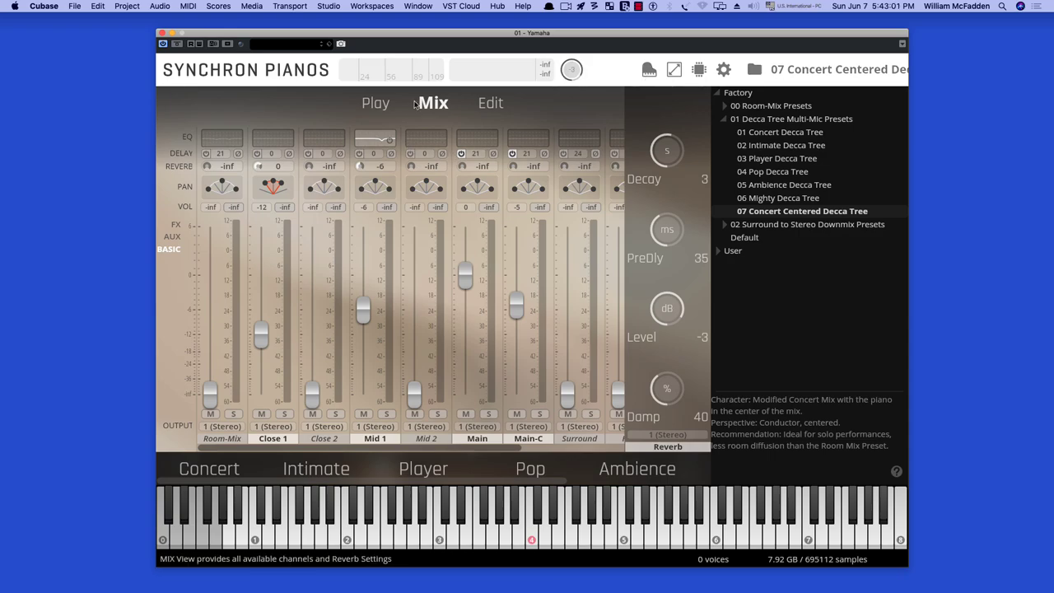
left_click(813, 75)
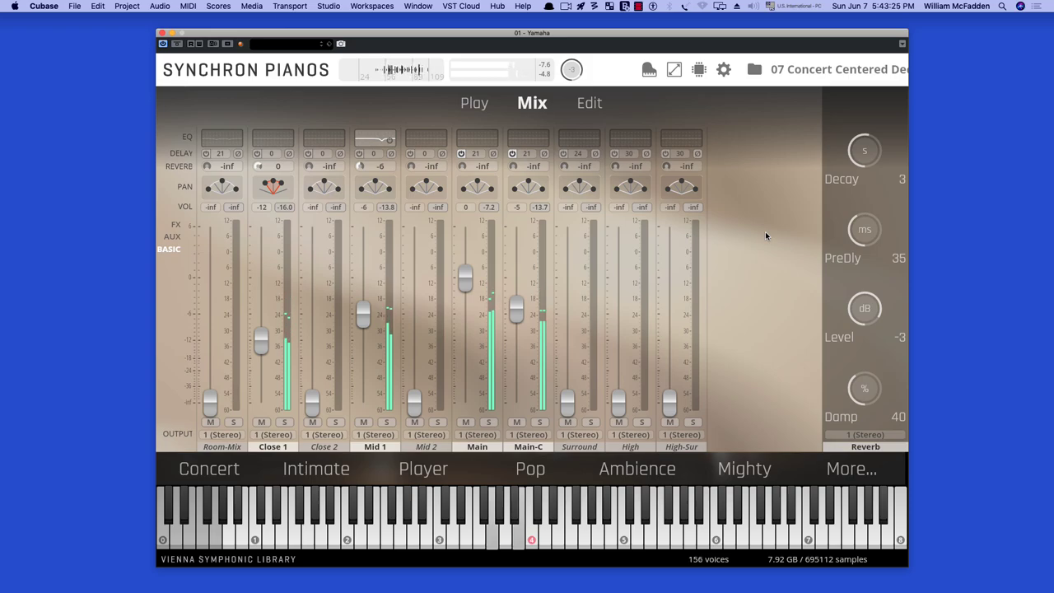
left_click(826, 69)
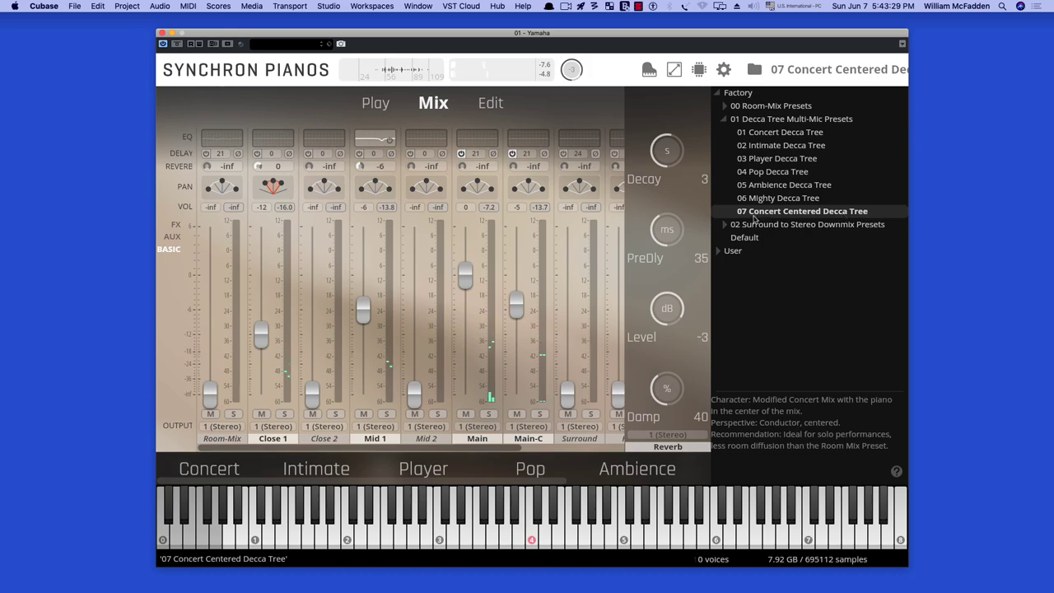
Load 01 Concert Sur to Stereo from the 02 Surround to Stereo Downmix Presets folder and audition it.
left_click(721, 225)
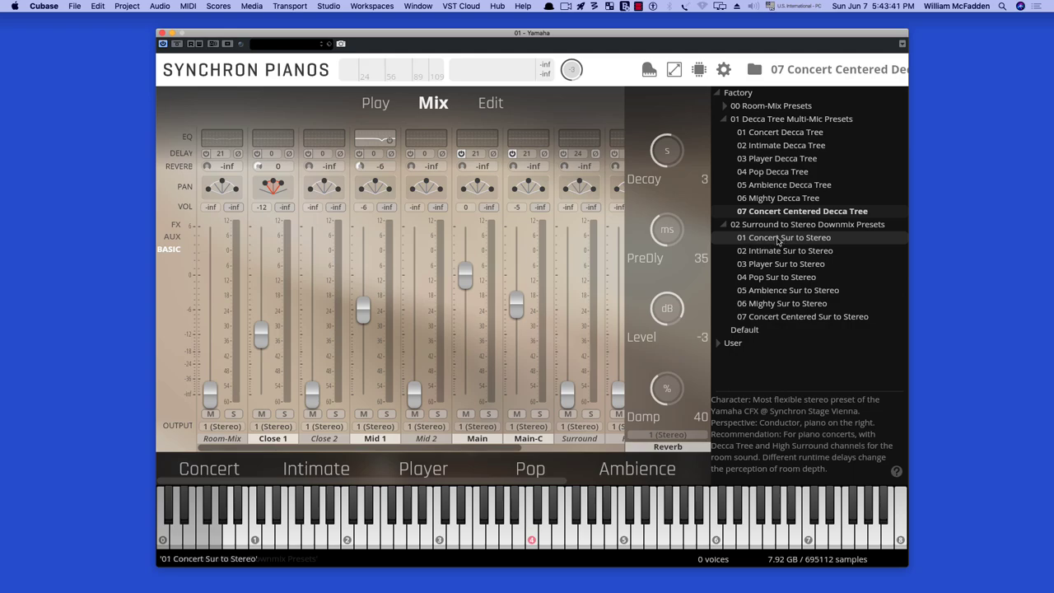
double_click(777, 238)
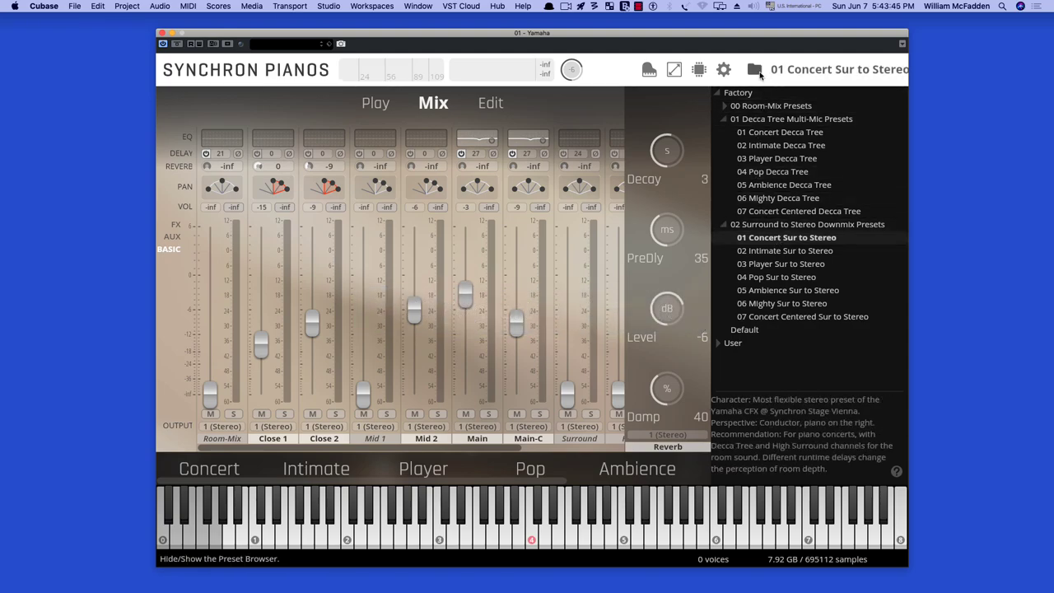
left_click(755, 70)
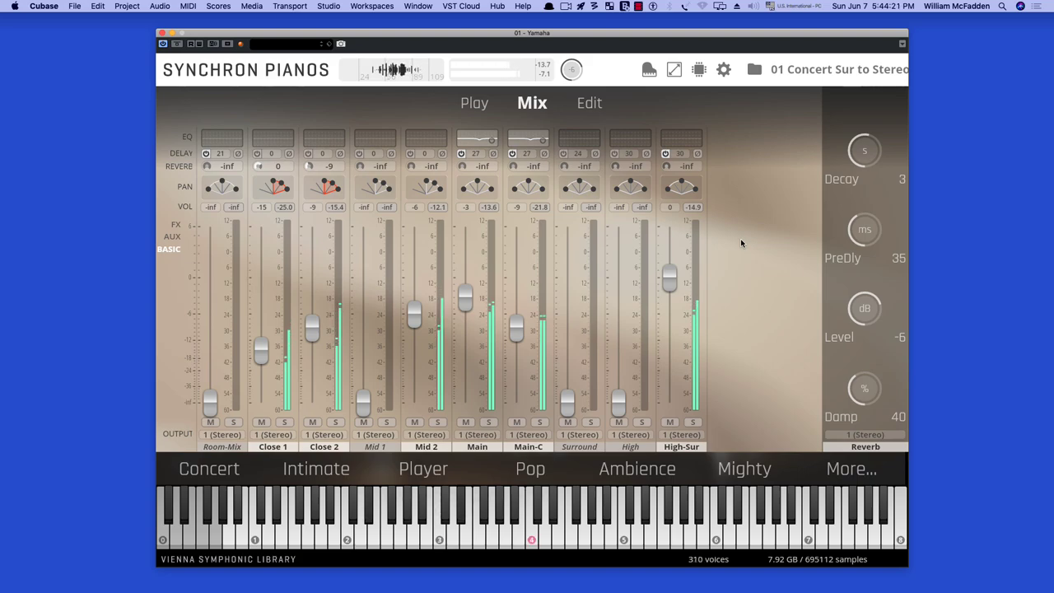
left_click(829, 70)
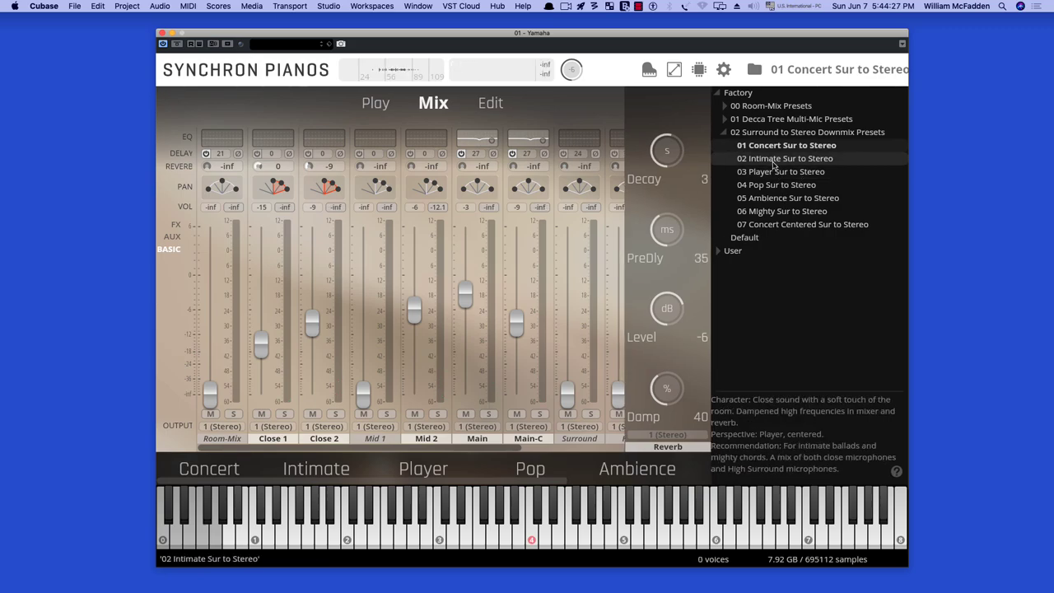
Load 02 Intimate Sur to Stereo and audition it with the preset list hidden.
double_click(773, 159)
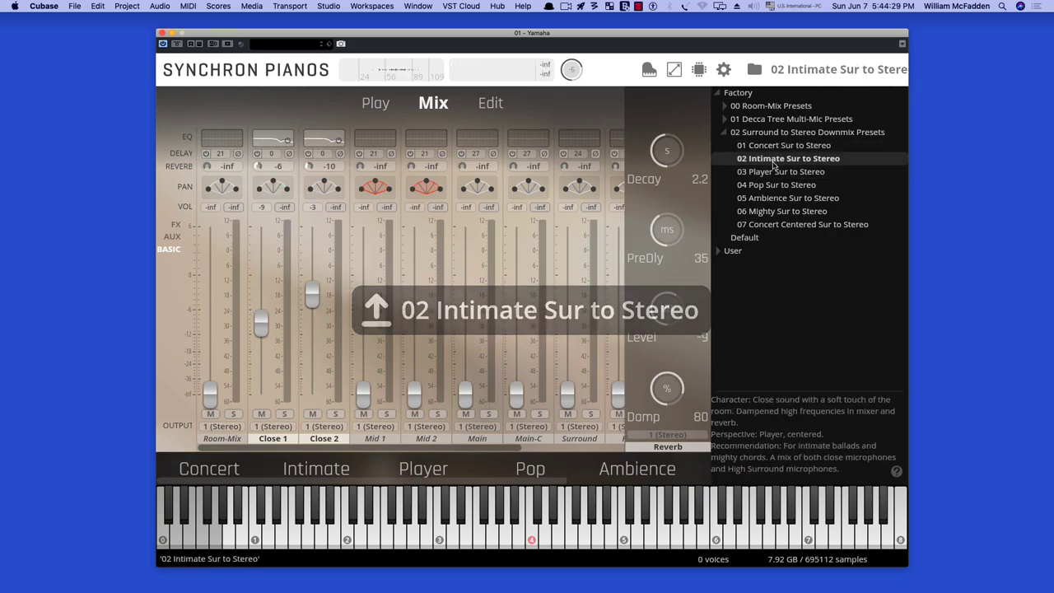
left_click(826, 70)
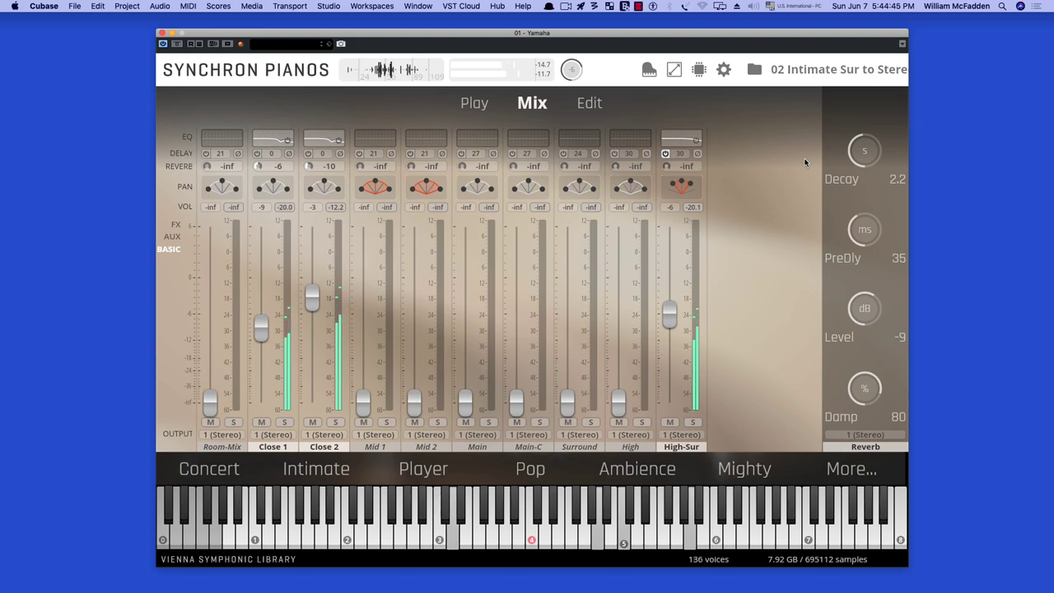
left_click(819, 70)
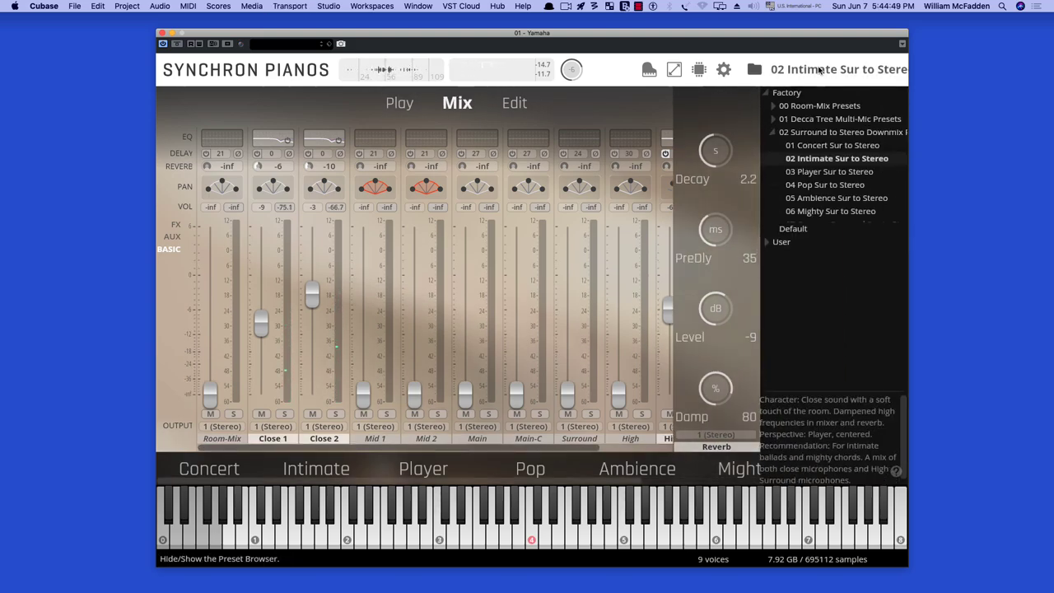
left_click(786, 173)
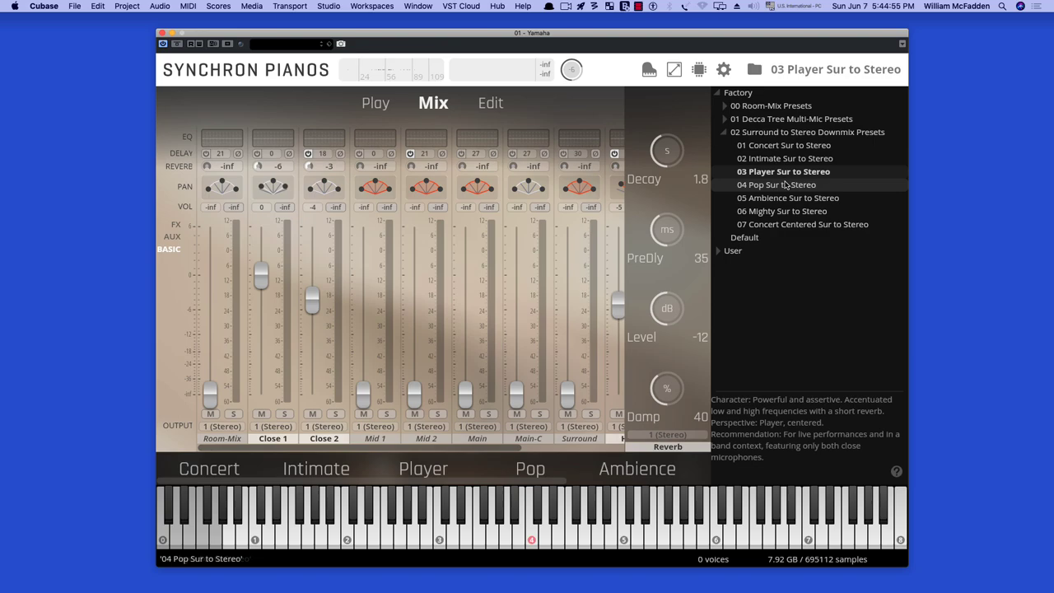
left_click(808, 72)
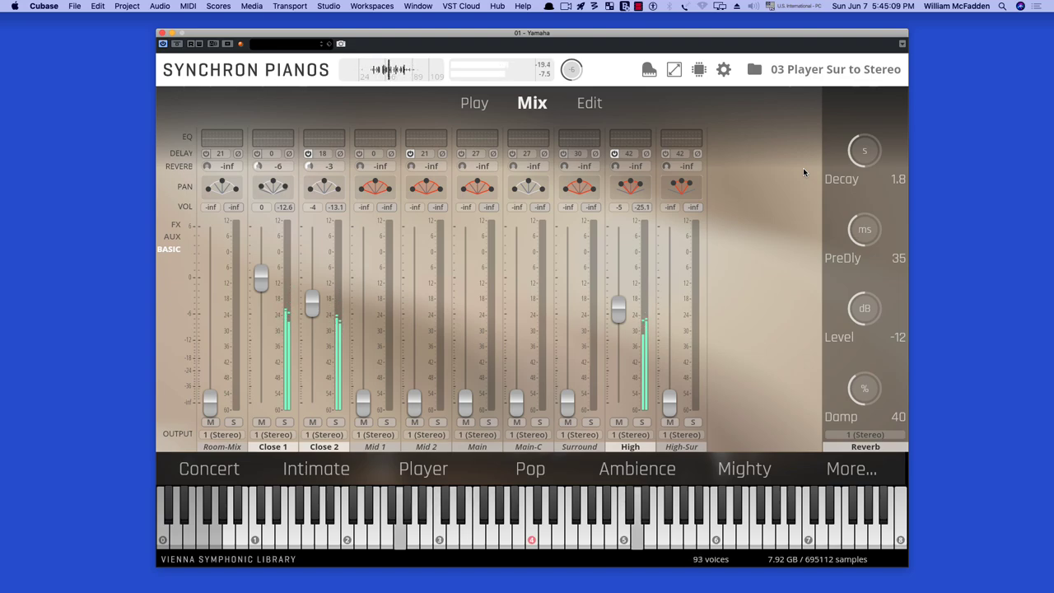
Load 04 Pop Sur to Stereo and drop its MIDI Sensitivity from 50 to 34 in the Play view.
left_click(815, 70)
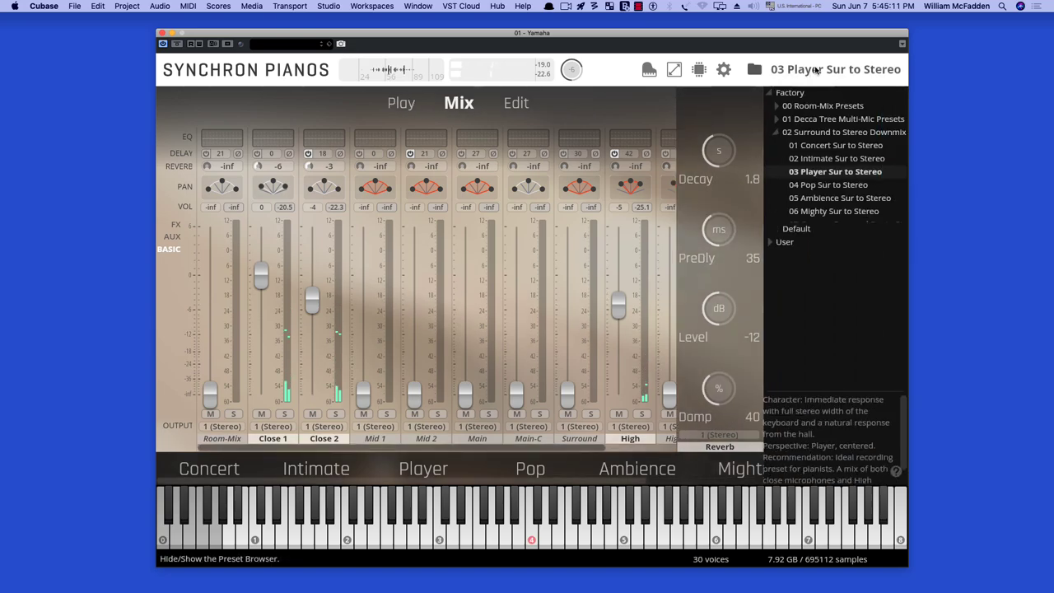
double_click(765, 186)
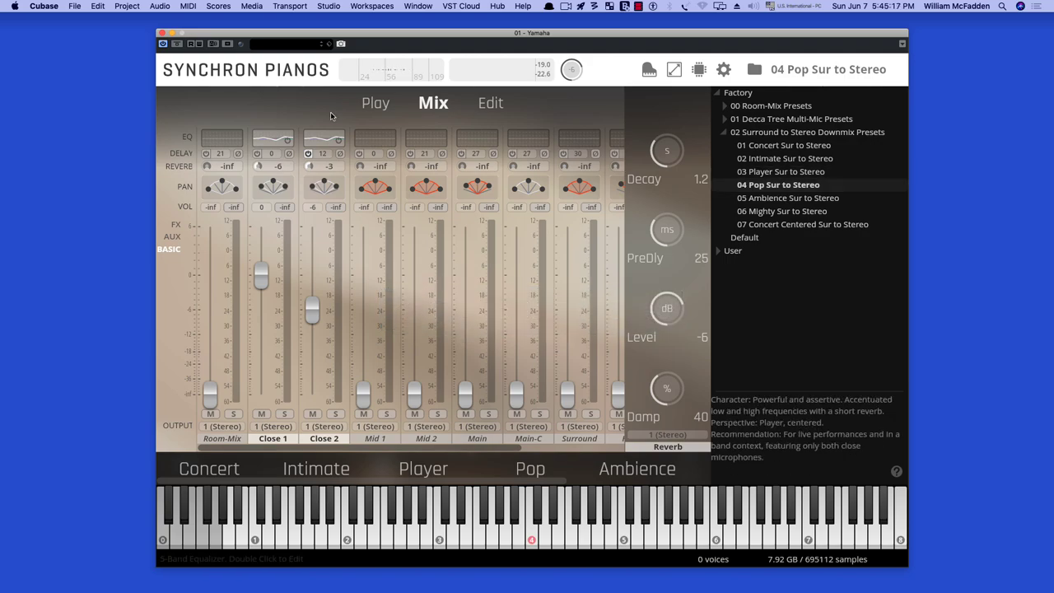
left_click(376, 103)
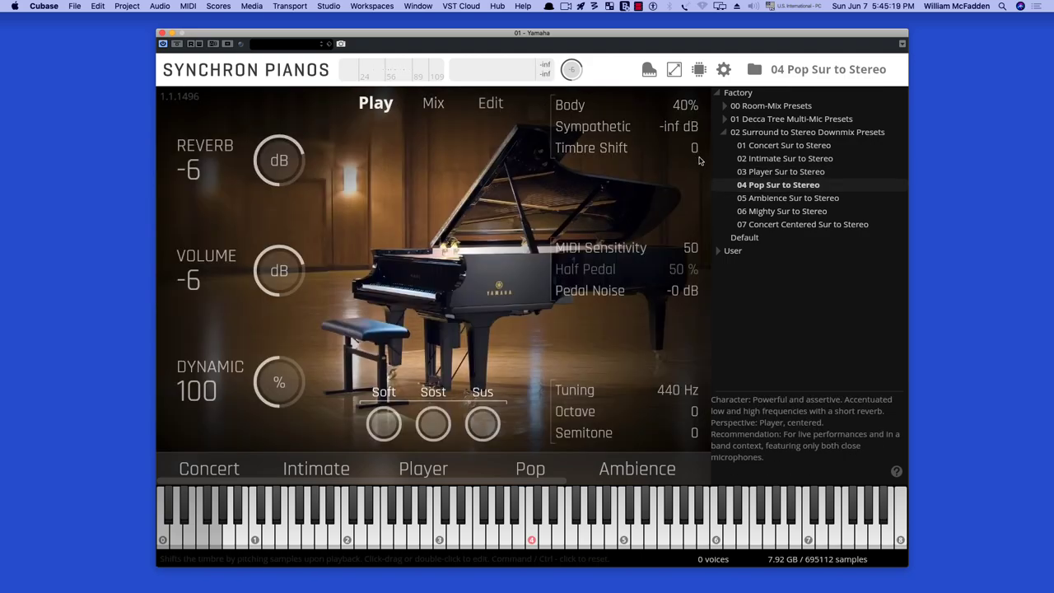
left_click(805, 74)
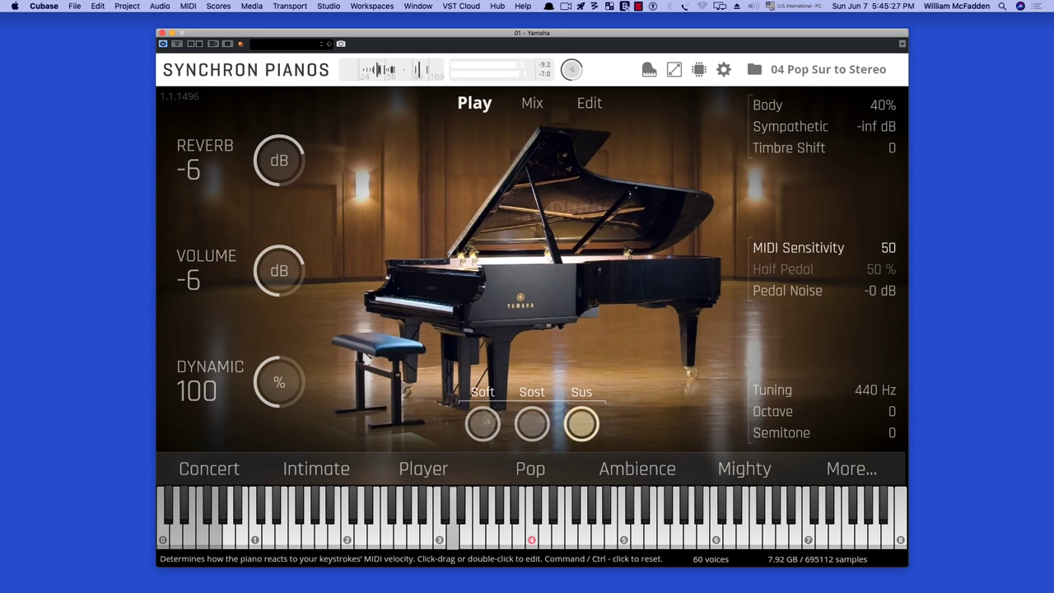
left_click_drag(823, 247, 823, 262)
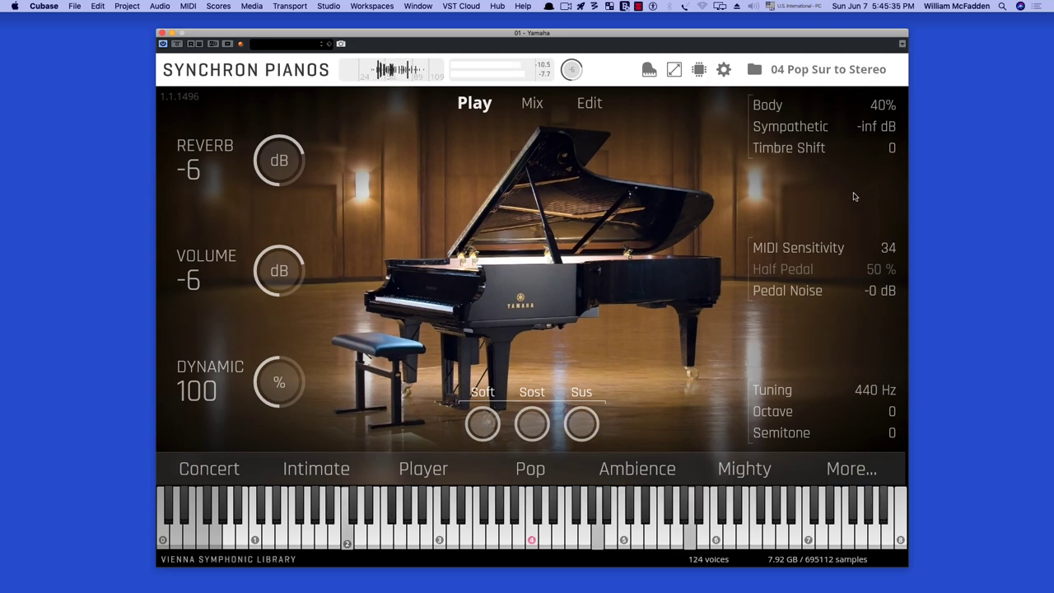
Load 05 Ambience Sur to Stereo and start playback with the Mix view showing.
left_click(808, 70)
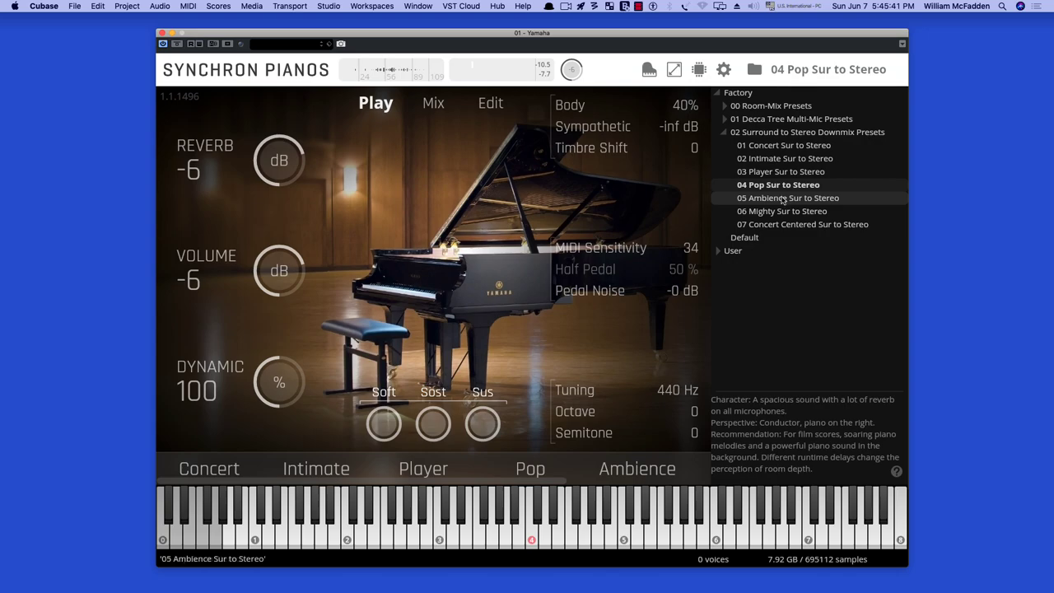
left_click(782, 200)
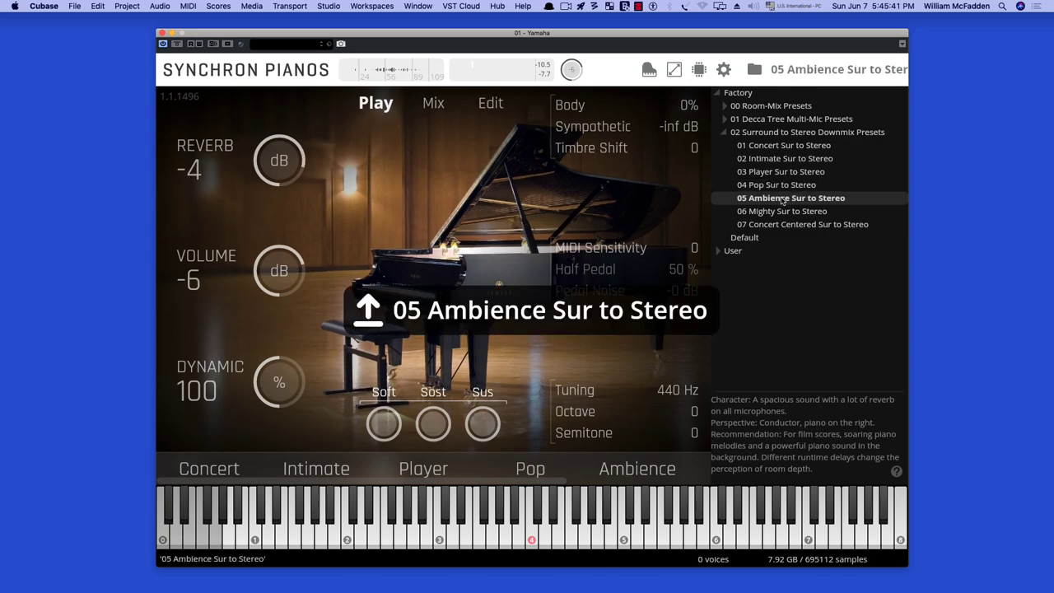
left_click(835, 72)
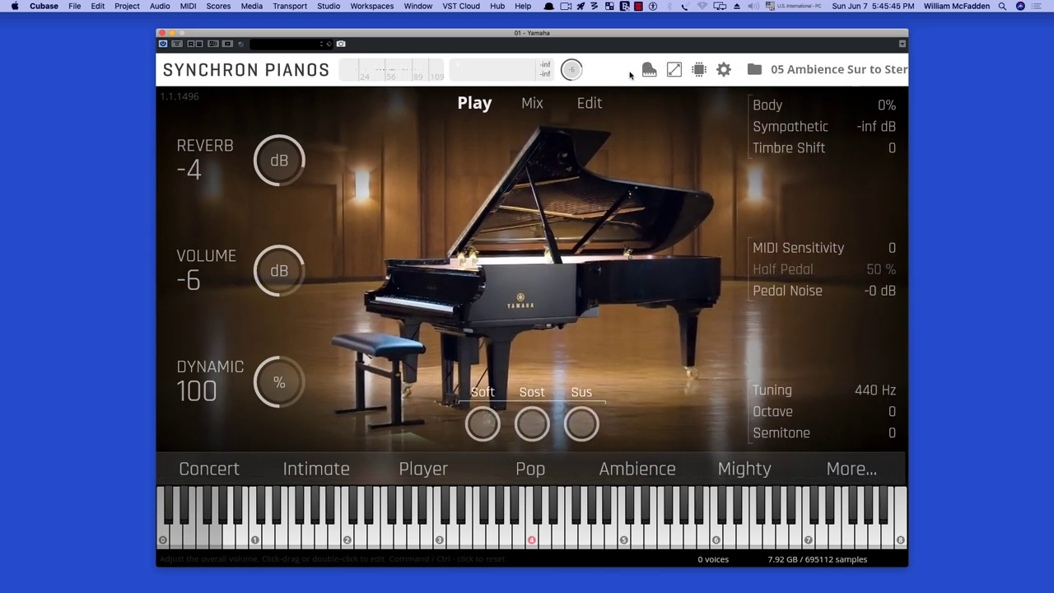
left_click(531, 103)
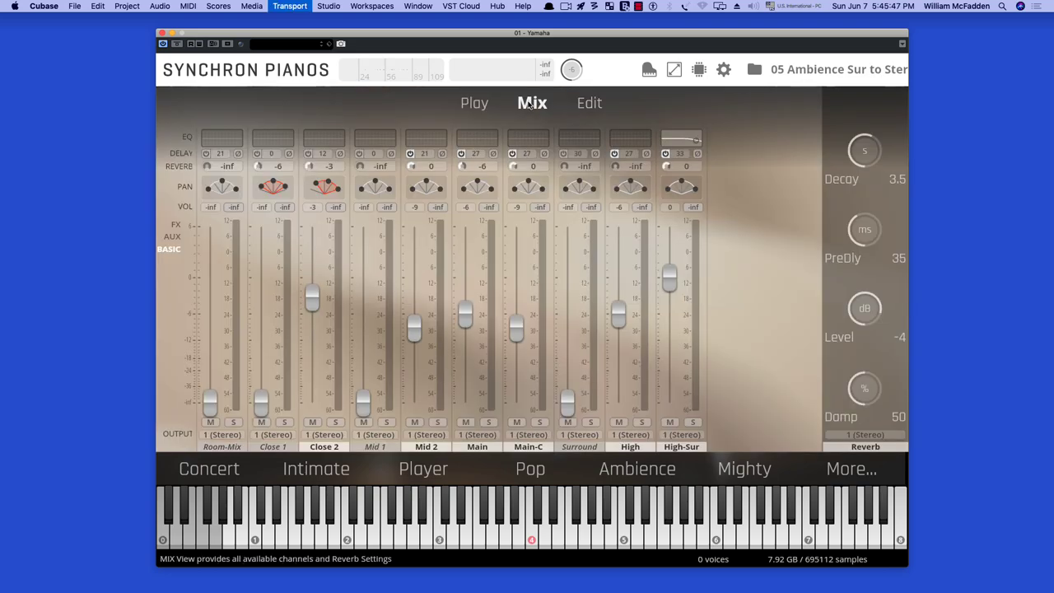
key("space")
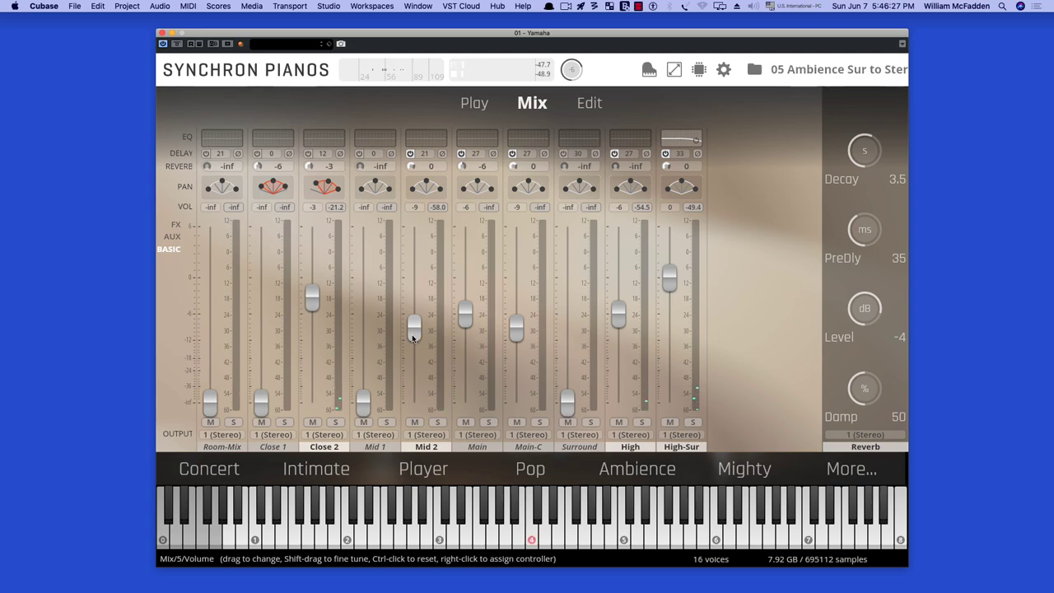
Set Mid 2 near 3.6 dB, switch on Close 1 at about -11.7 dB, and raise Surround to 3.9.
left_click_drag(414, 336, 414, 248)
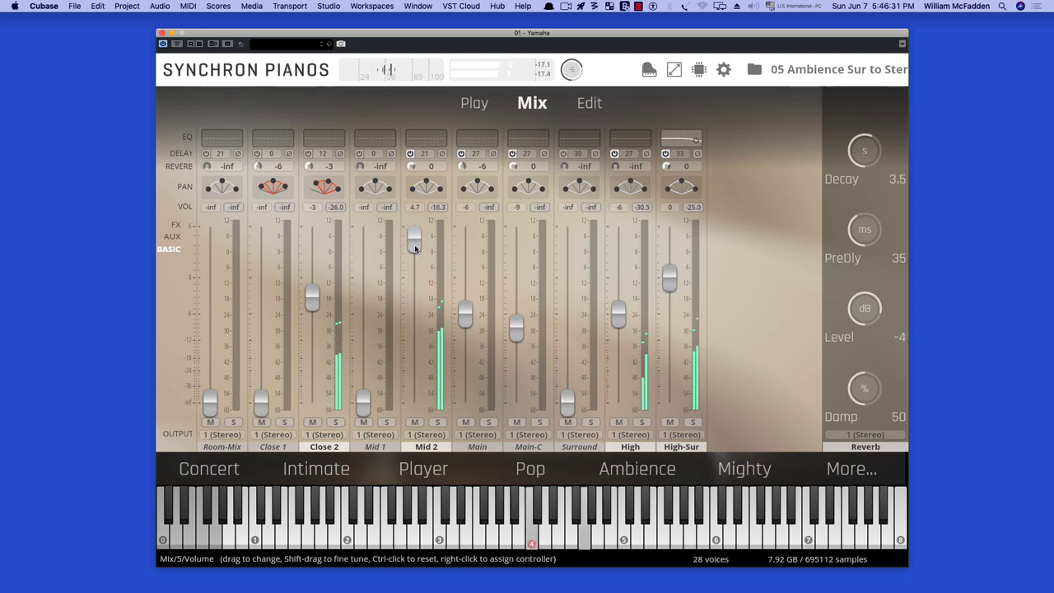
left_click_drag(415, 248, 415, 267)
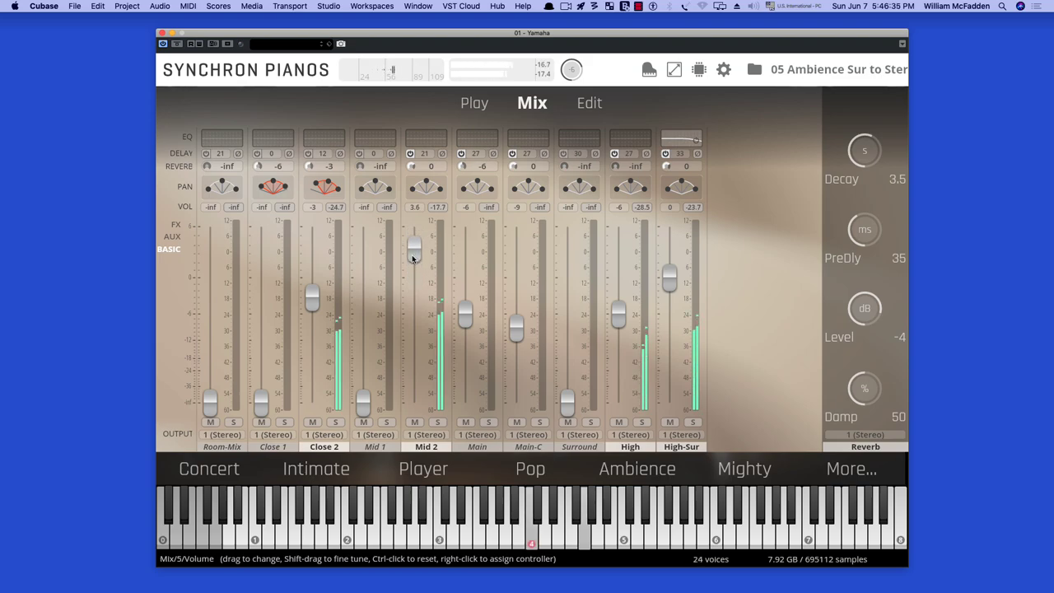
left_click(271, 447)
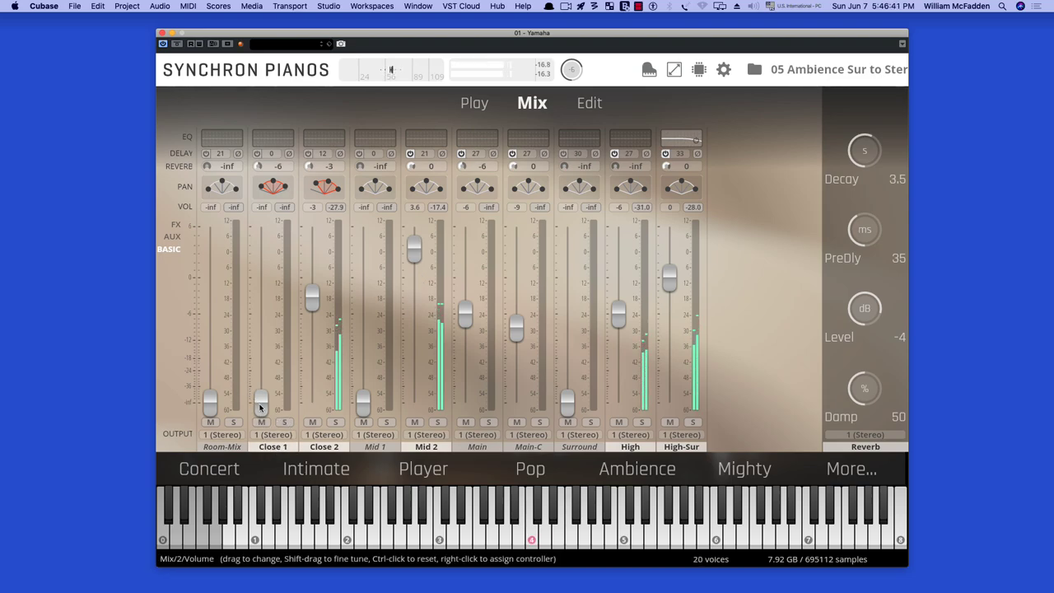
left_click_drag(256, 403, 263, 263)
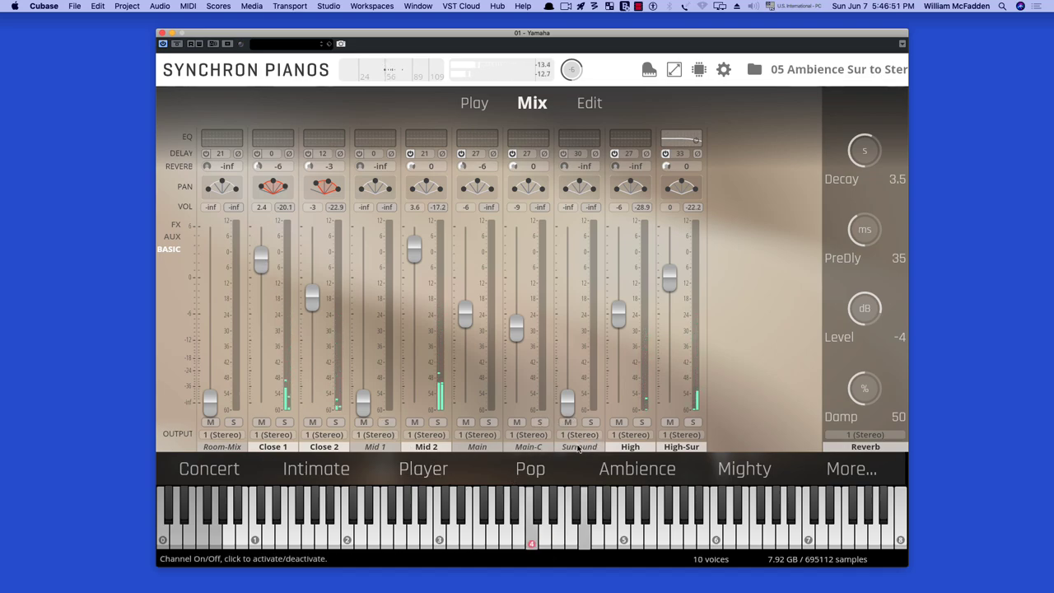
left_click_drag(567, 400, 556, 260)
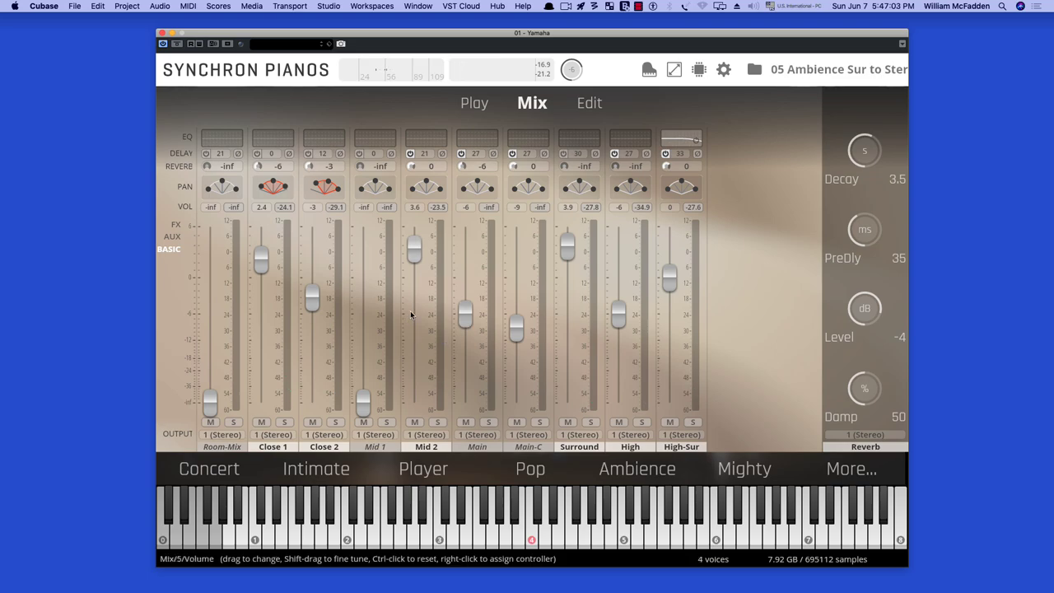
Store the current mix in the User preset folder under the name 't2'.
left_click(846, 70)
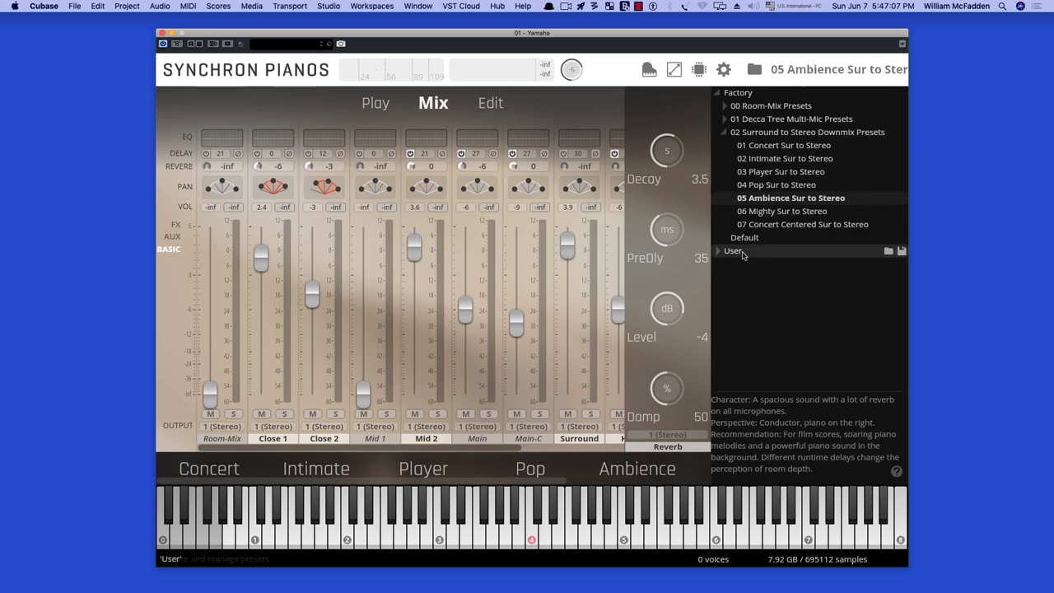
left_click(735, 252)
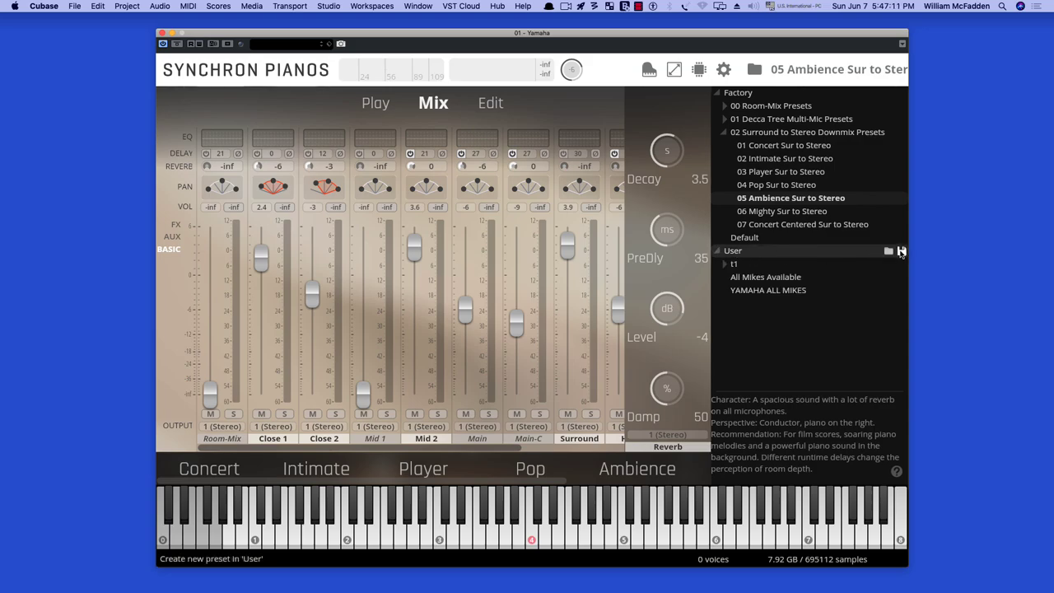
left_click(900, 251)
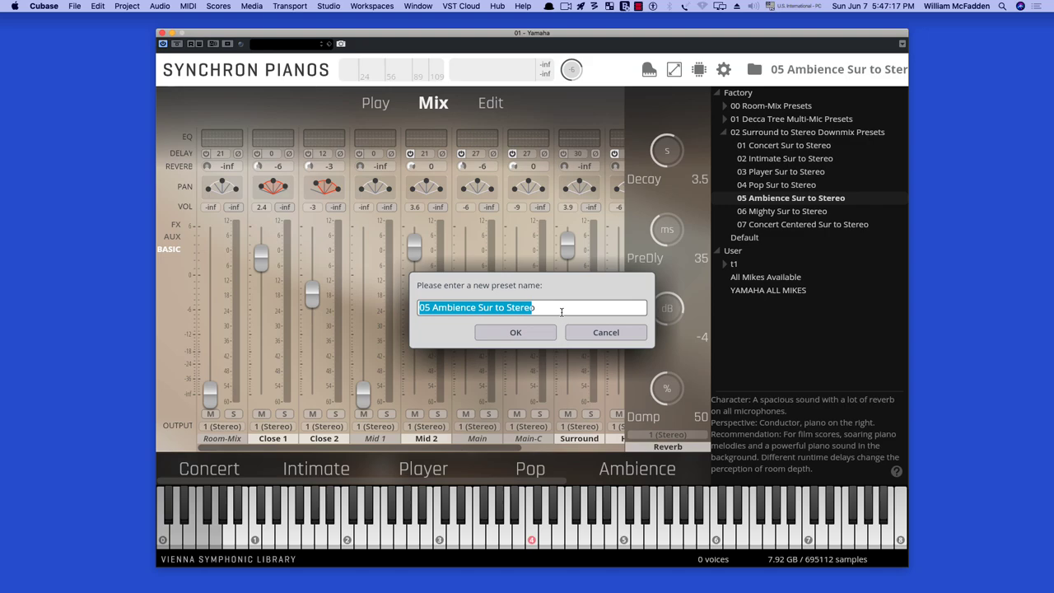
type("t2")
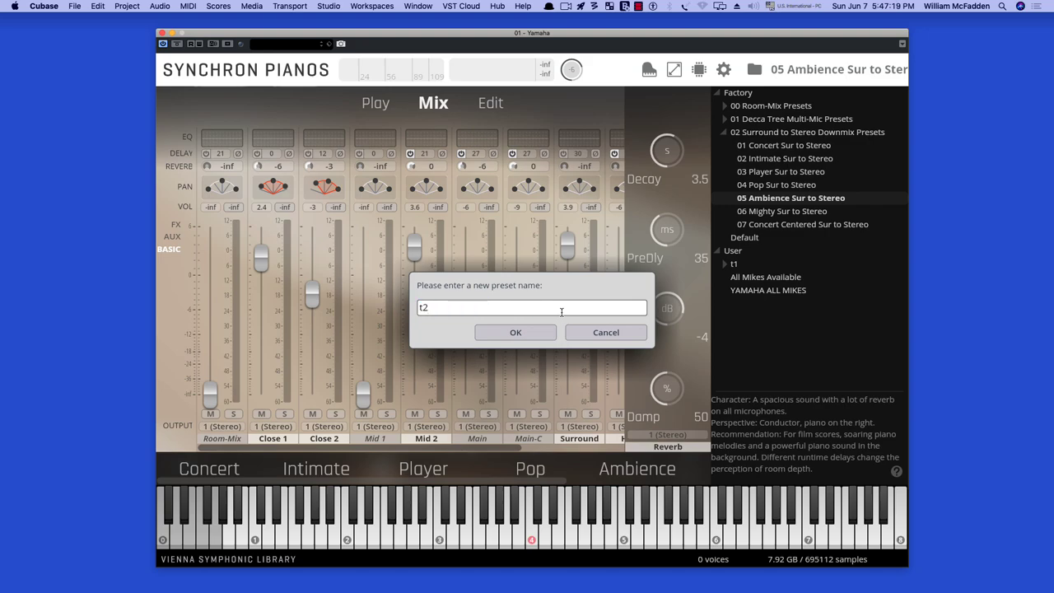
left_click(519, 333)
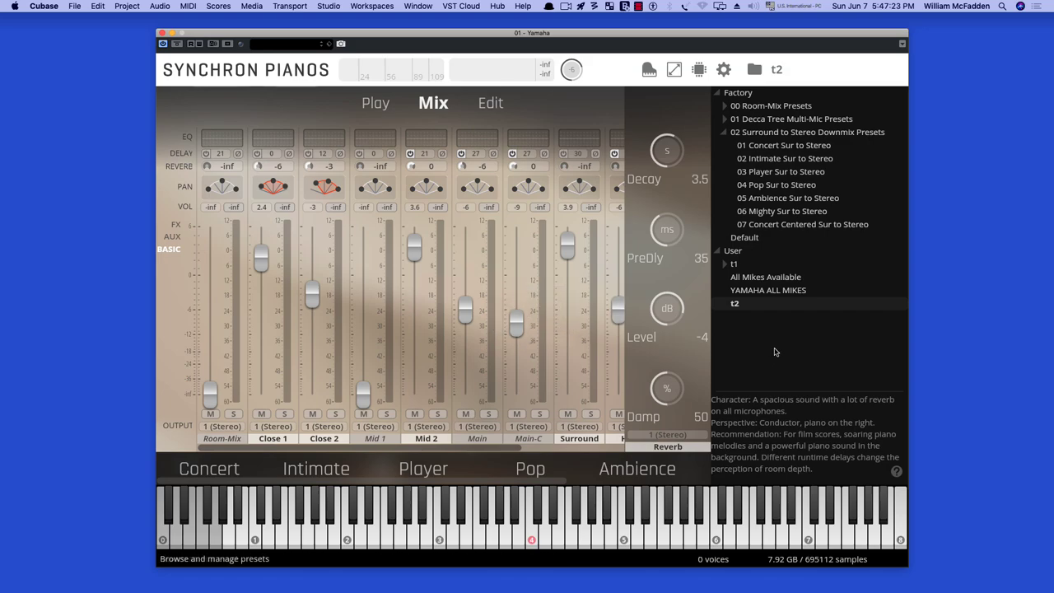
left_click(720, 252)
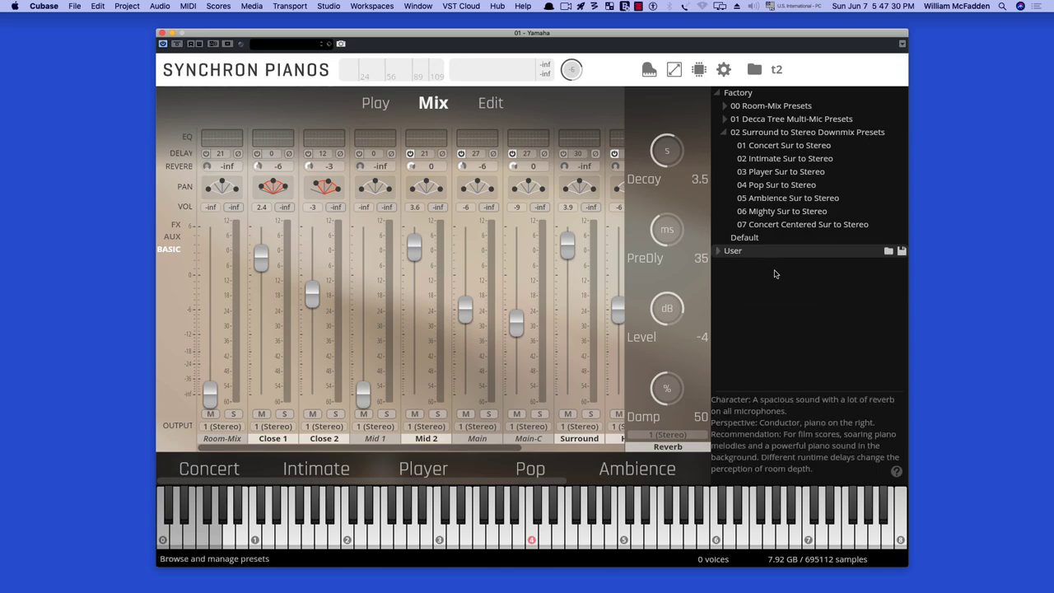
Load 06 Mighty Sur to Stereo from the 02 Surround to Stereo Downmix Presets folder.
left_click(776, 69)
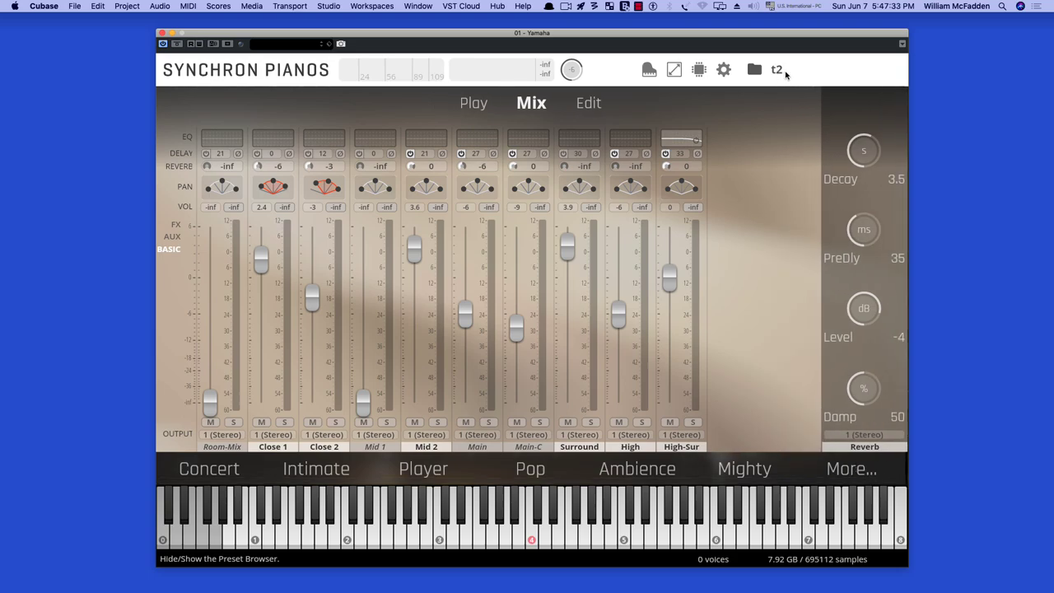
left_click(754, 70)
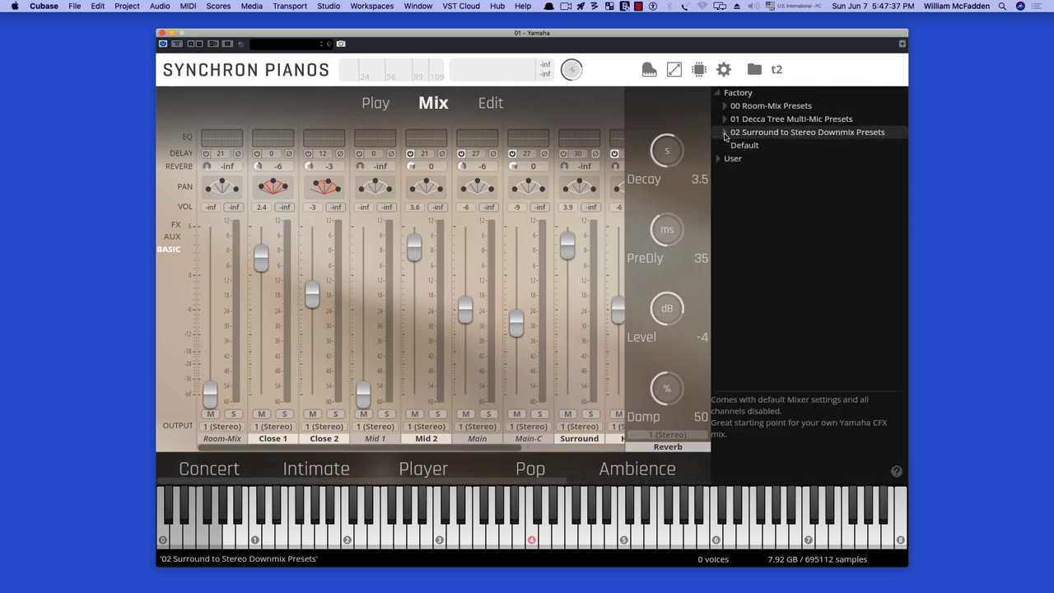
left_click(760, 134)
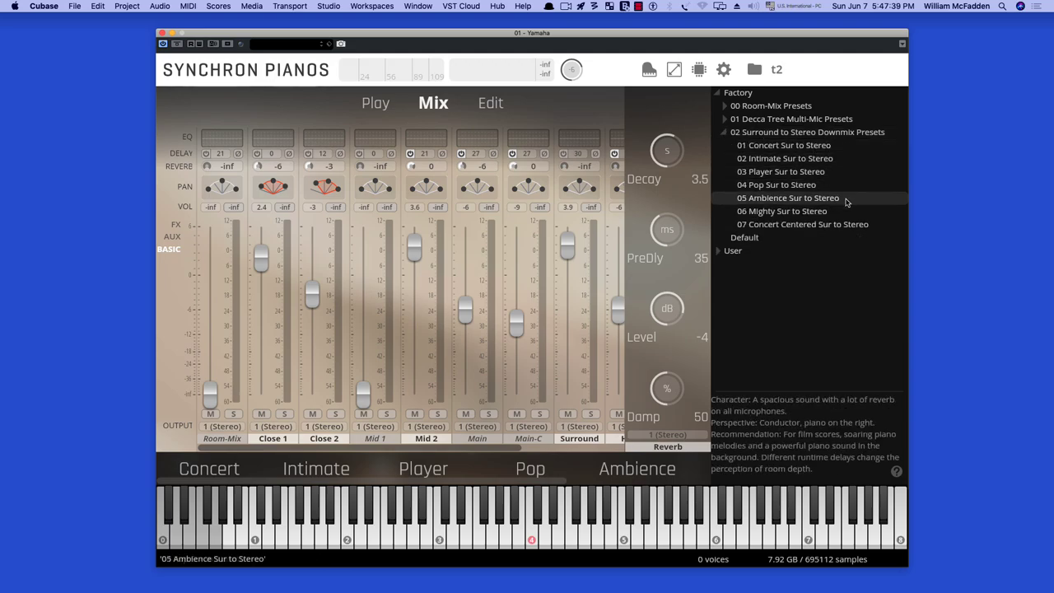
double_click(786, 211)
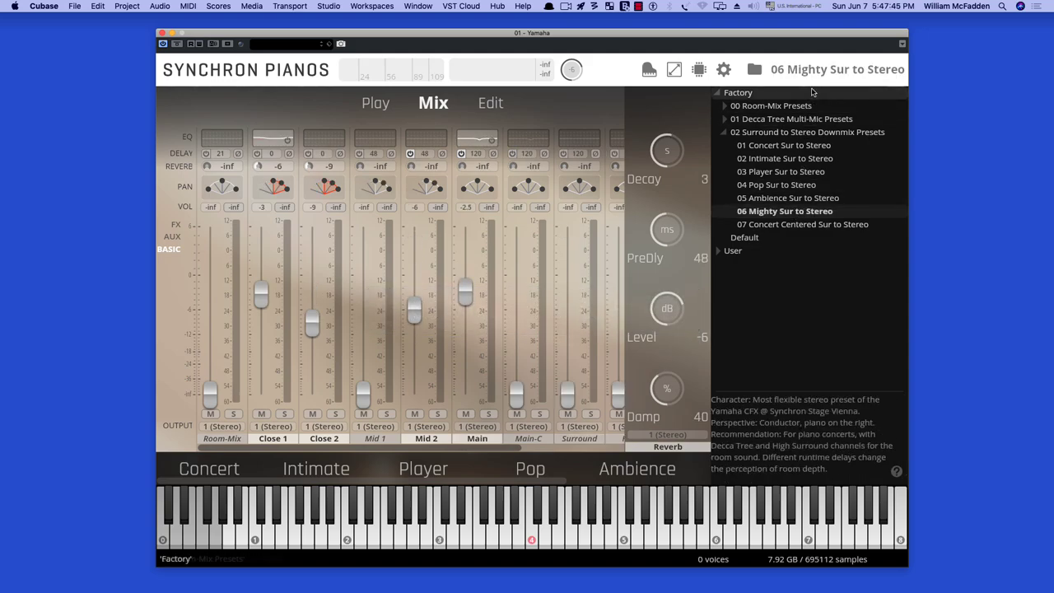
left_click(754, 69)
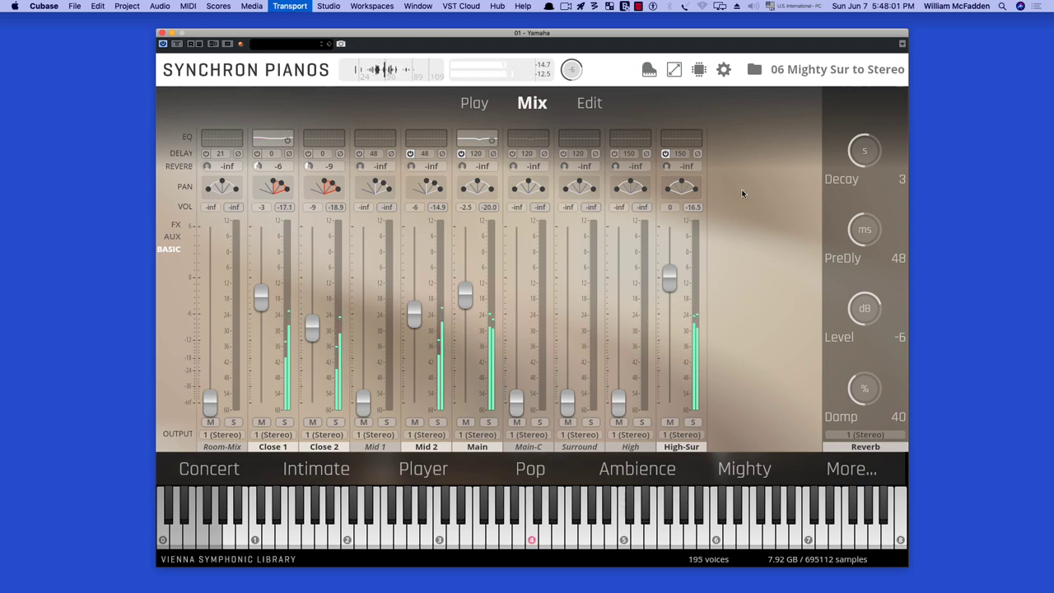
Load the 07 Concert Centered Sur to Stereo preset and hide the preset browser.
left_click(822, 70)
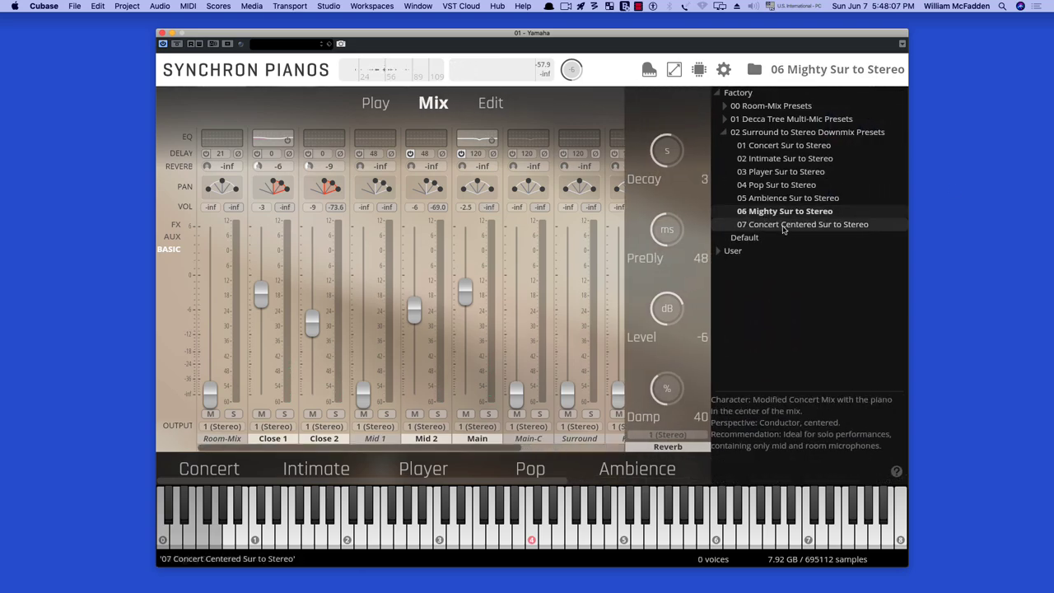
left_click(783, 223)
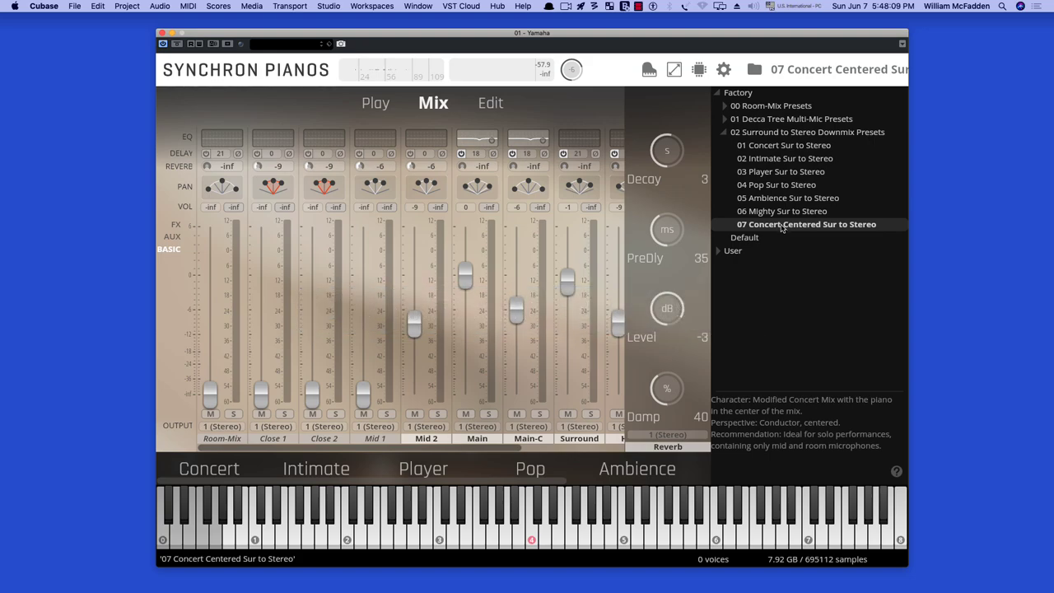
left_click(831, 69)
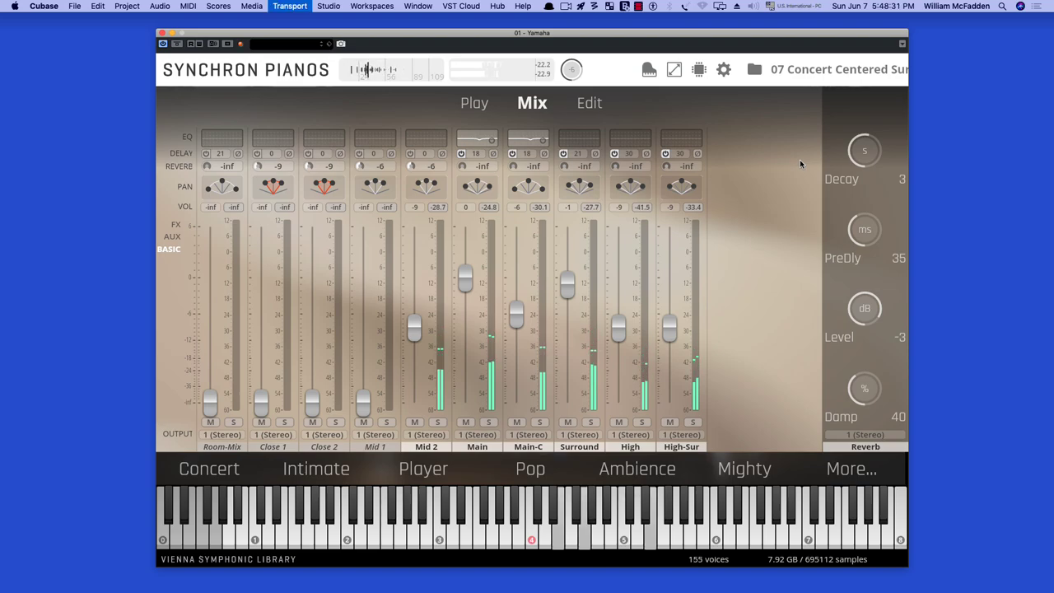
Collapse the 02 Surround to Stereo Downmix Presets folder and hide the preset browser.
left_click(834, 71)
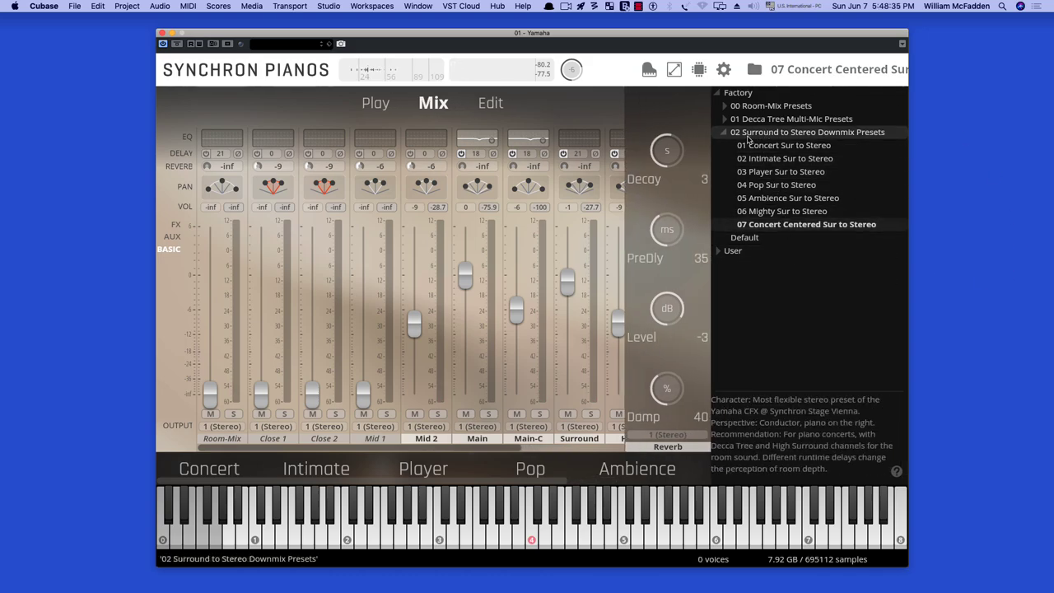
left_click(726, 134)
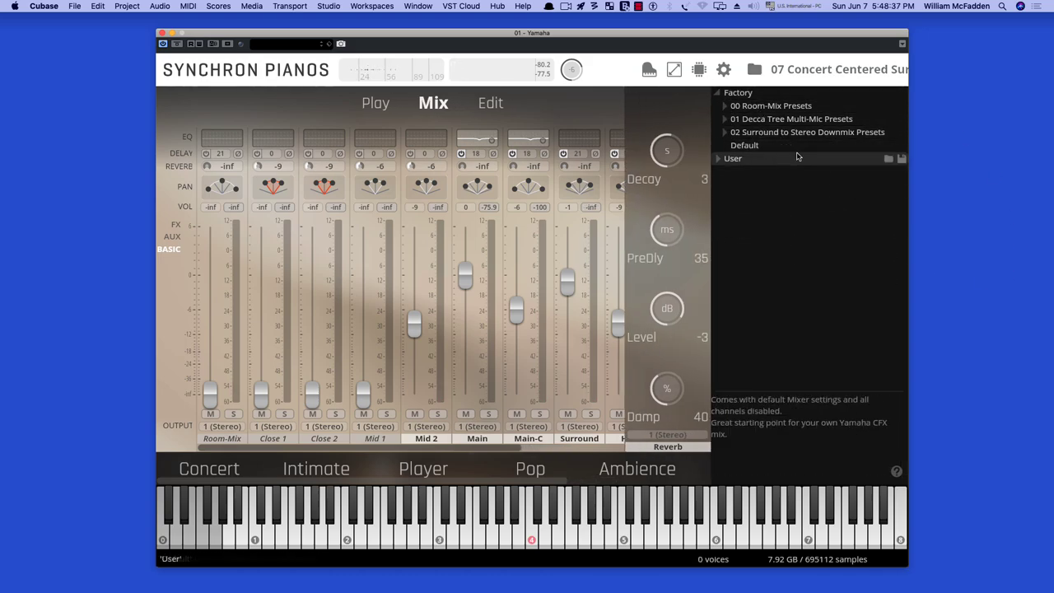
left_click(754, 70)
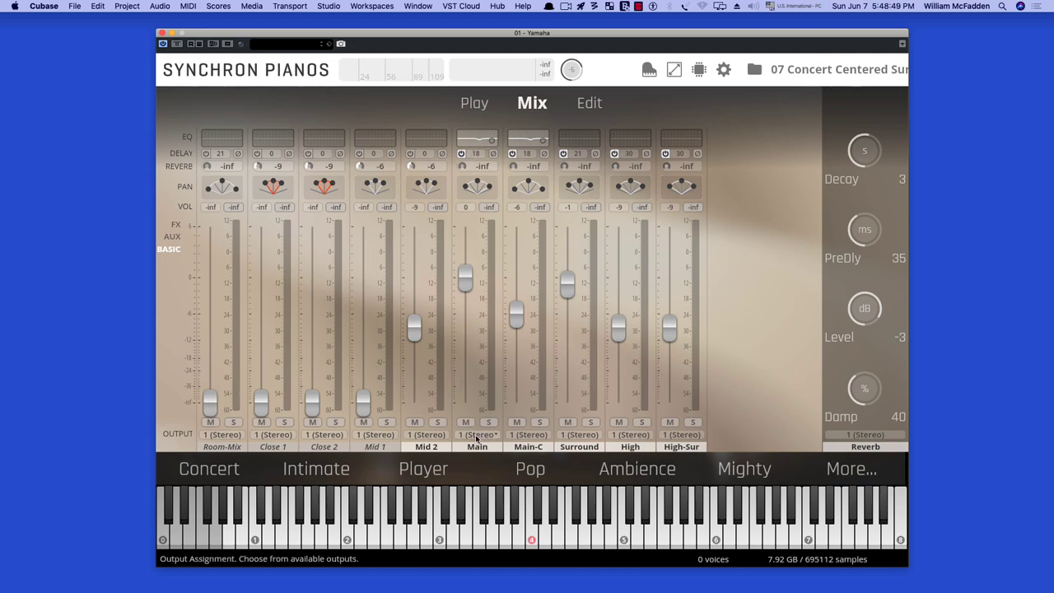
Open Main's equalizer and boost band 2 by 5.58 dB at 134 Hz.
double_click(474, 138)
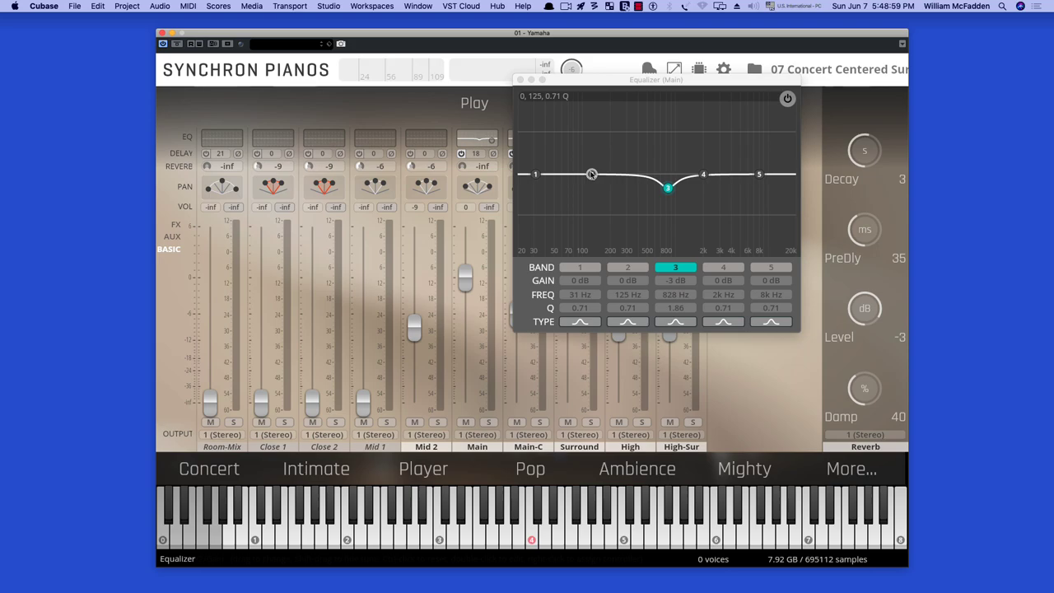
left_click_drag(591, 174, 594, 148)
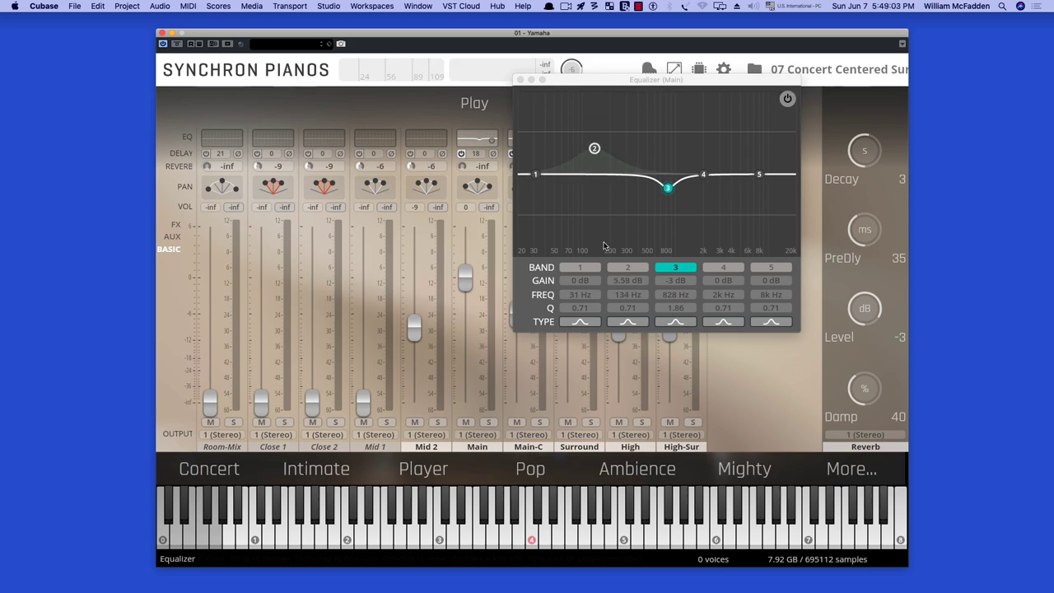
left_click(626, 267)
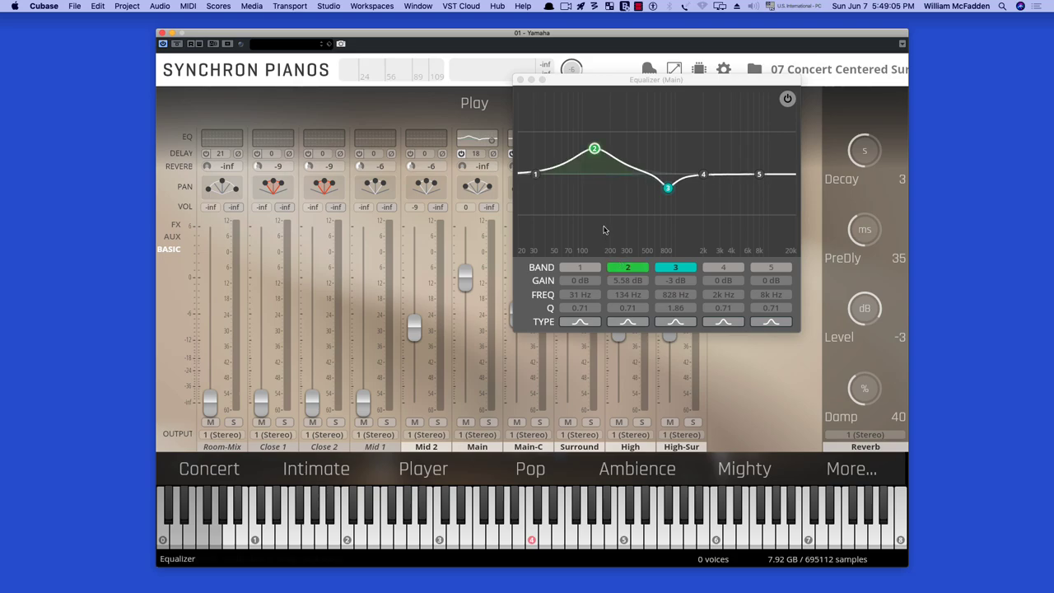
Make band 5 an enabled high shelf at 8.22 kHz with 5.94 dB boost.
left_click_drag(759, 174, 762, 157)
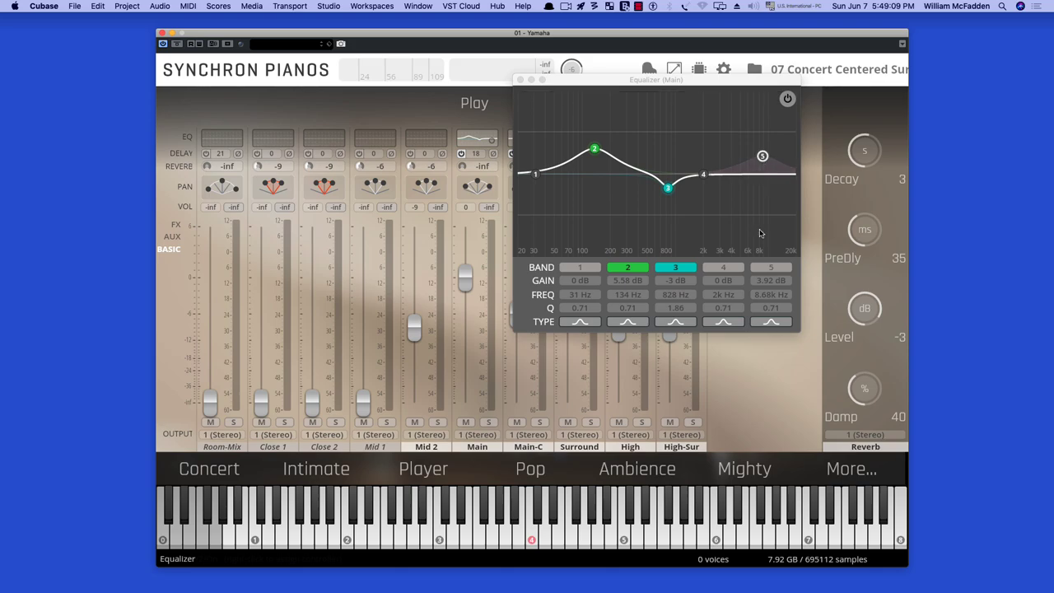
left_click(769, 322)
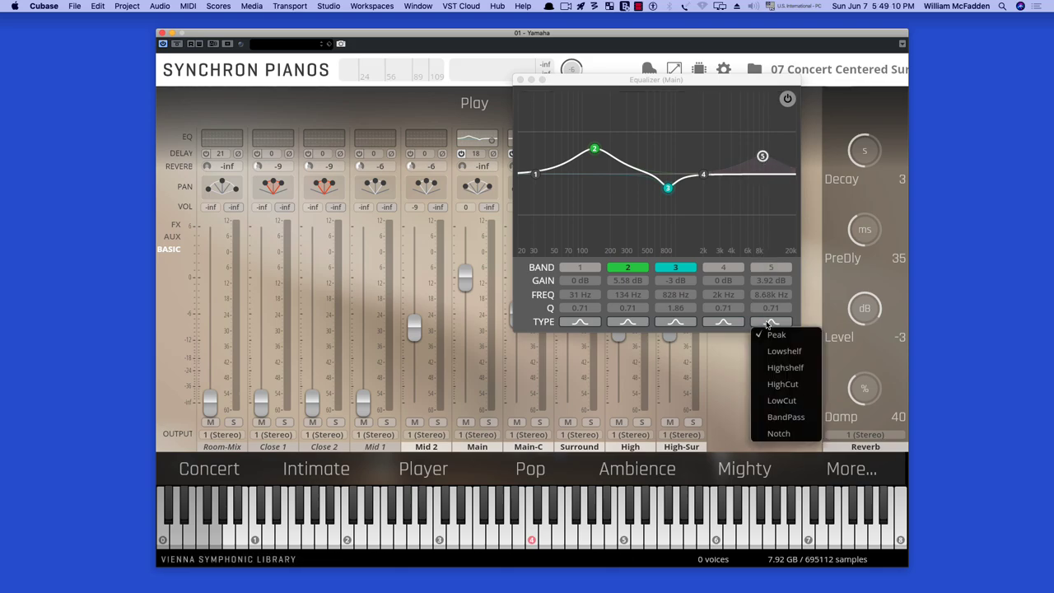
left_click(774, 368)
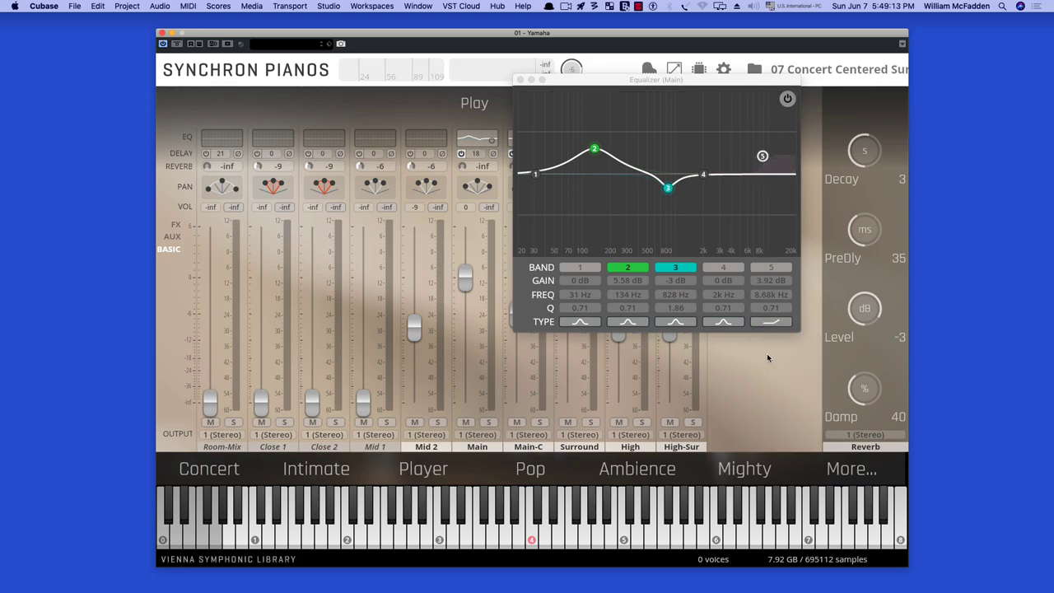
left_click_drag(766, 171, 760, 147)
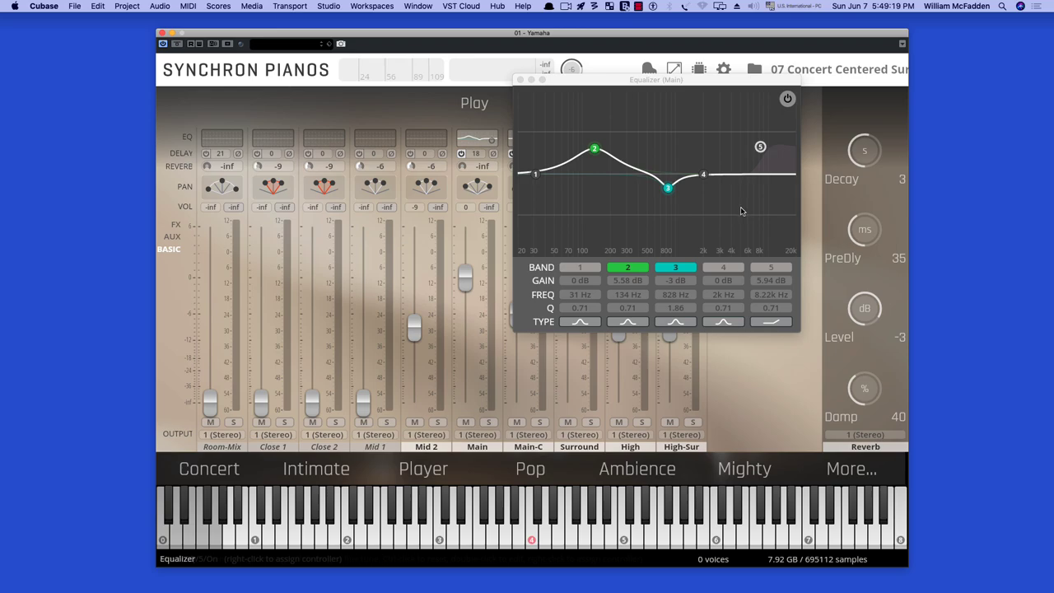
key("space")
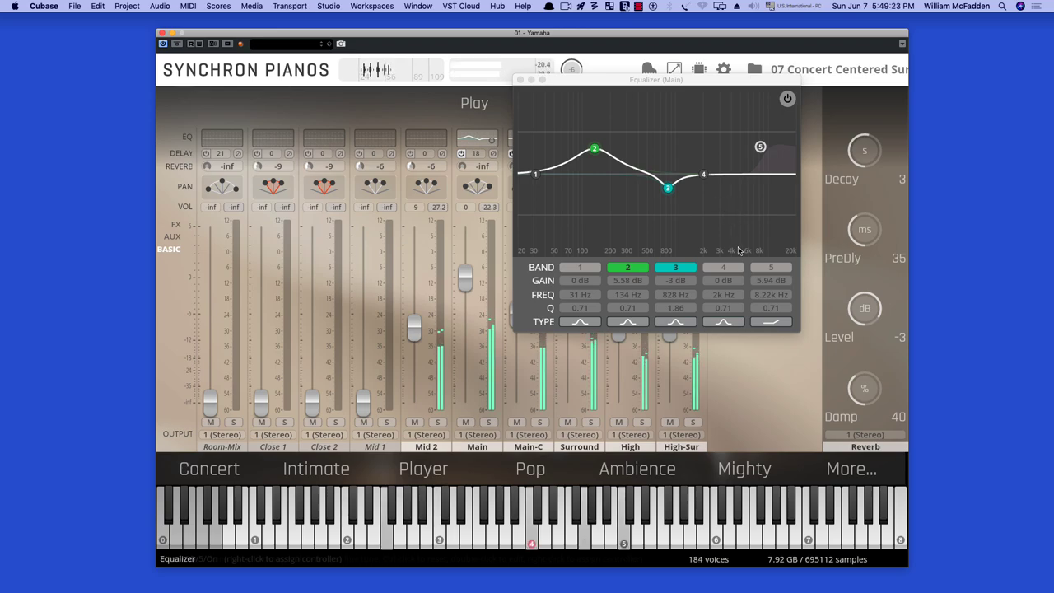
left_click(764, 272)
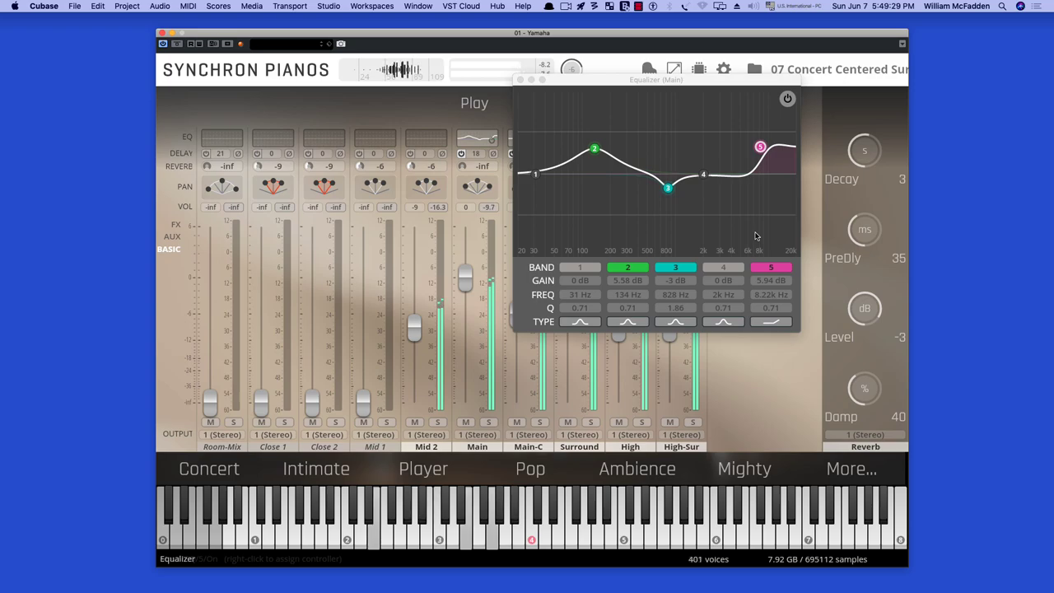
left_click(518, 79)
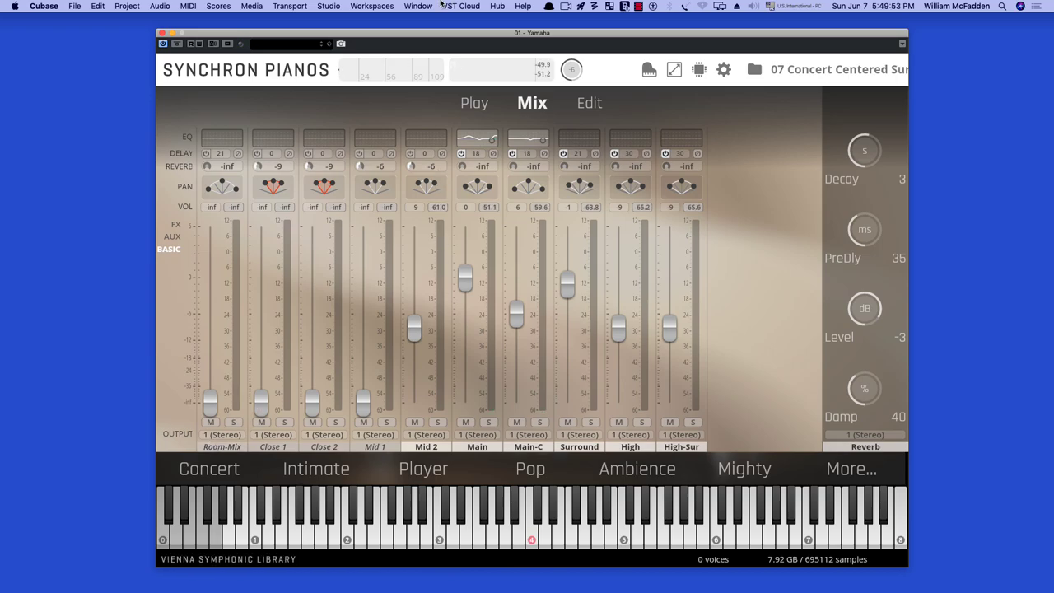
On the Edit page, select keys from the lowest key across the lower keyboard.
left_click(584, 104)
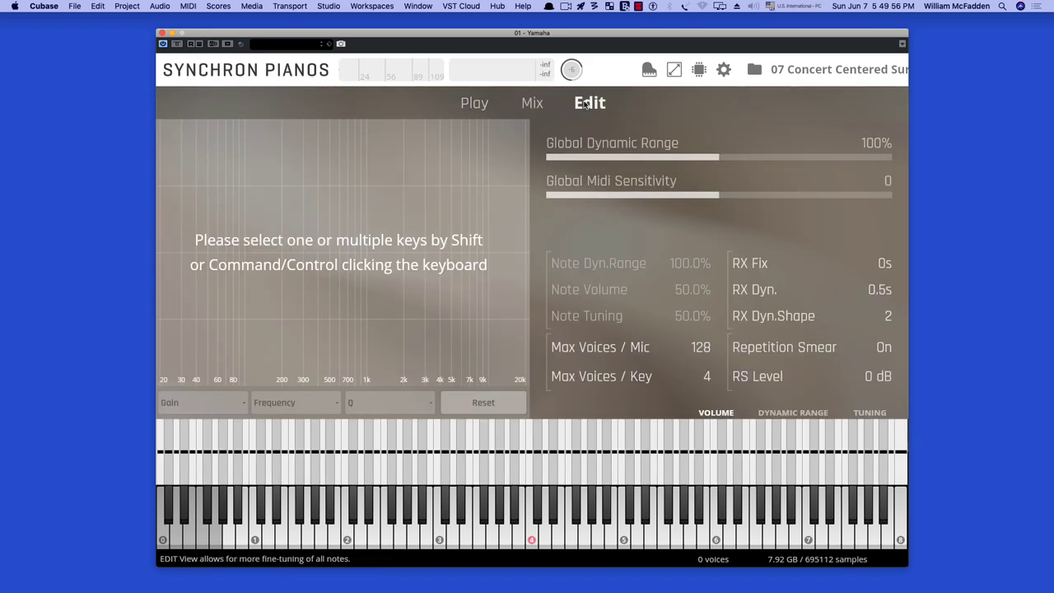
left_click(161, 537)
left_click_drag(169, 537, 714, 537)
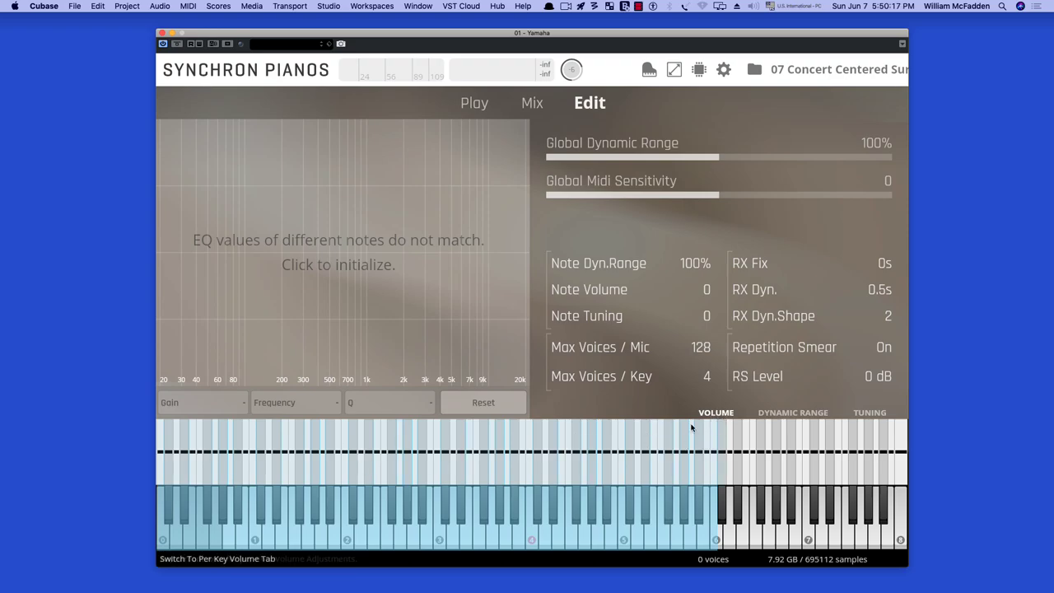
Raise the selected keys' note volume, then reset it to 0.
left_click_drag(535, 452, 535, 439)
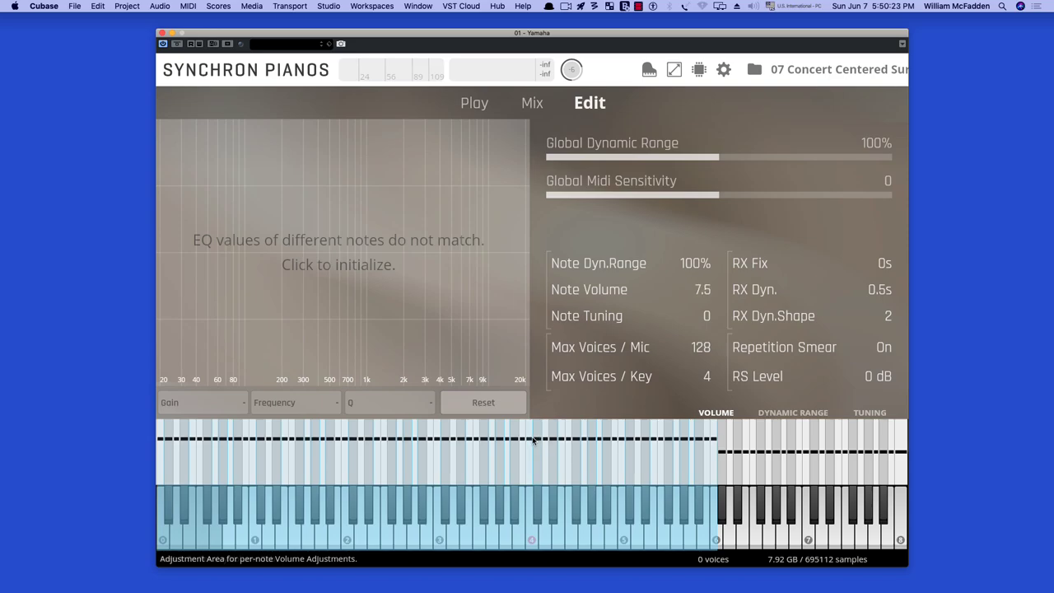
left_click_drag(533, 440, 533, 436)
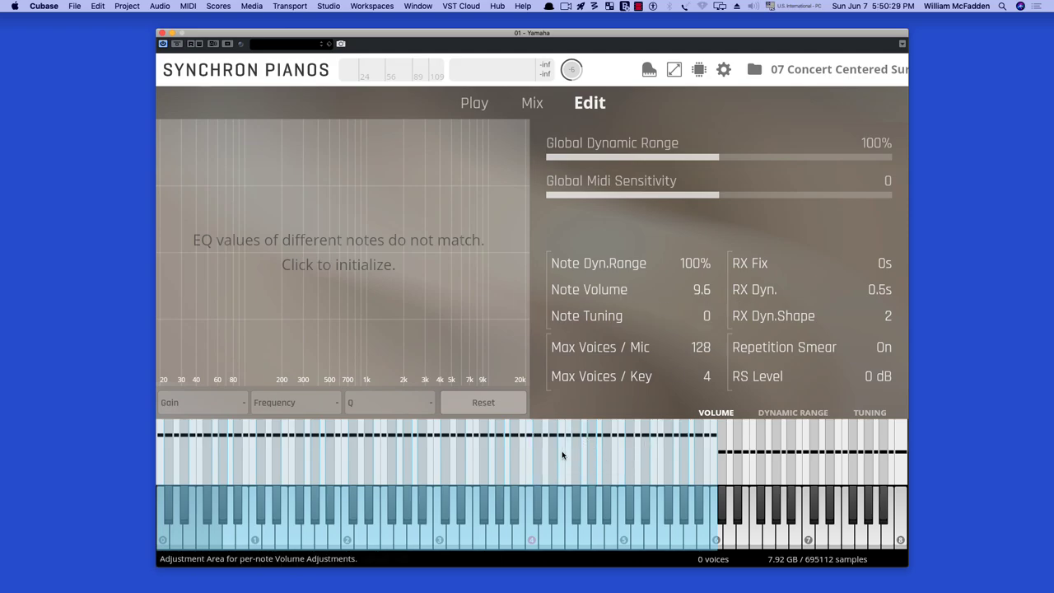
double_click(473, 458)
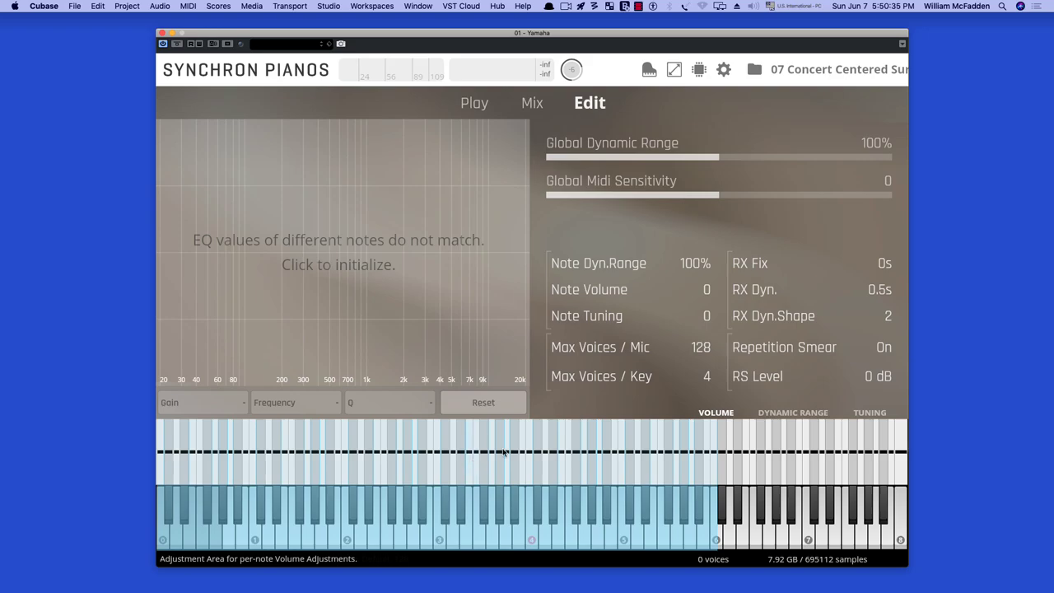
Lower the selected keys' dynamic range to about 56.67%, then reset it to 100%.
left_click(796, 413)
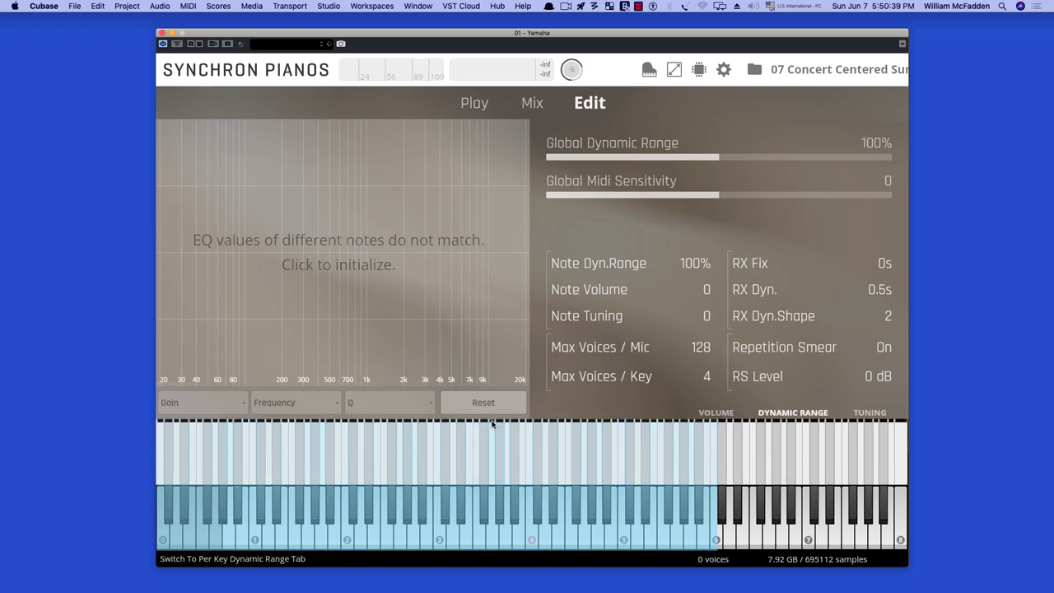
left_click_drag(494, 425, 494, 436)
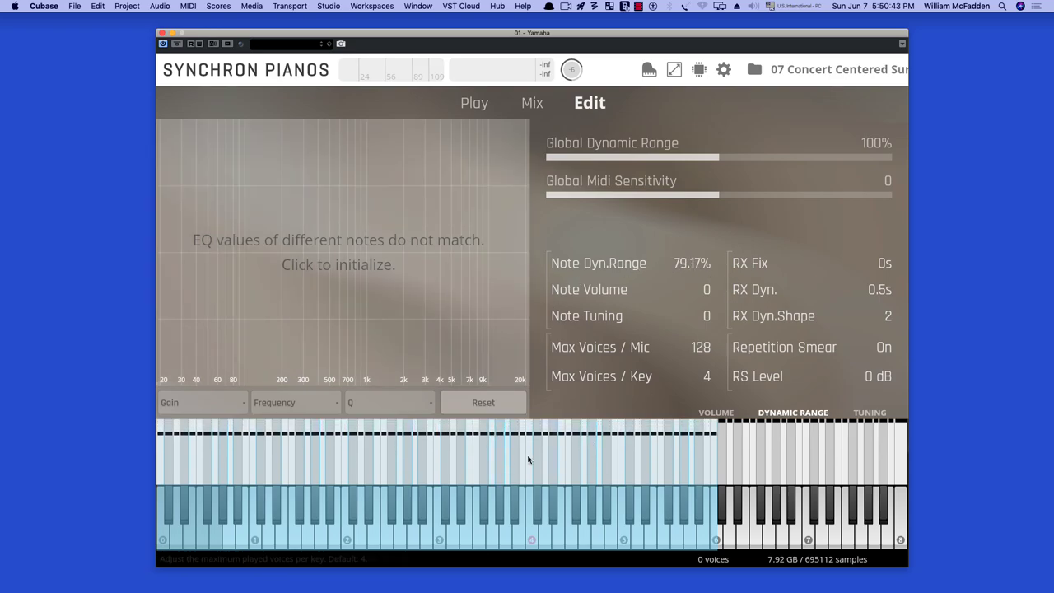
left_click_drag(517, 433, 516, 451)
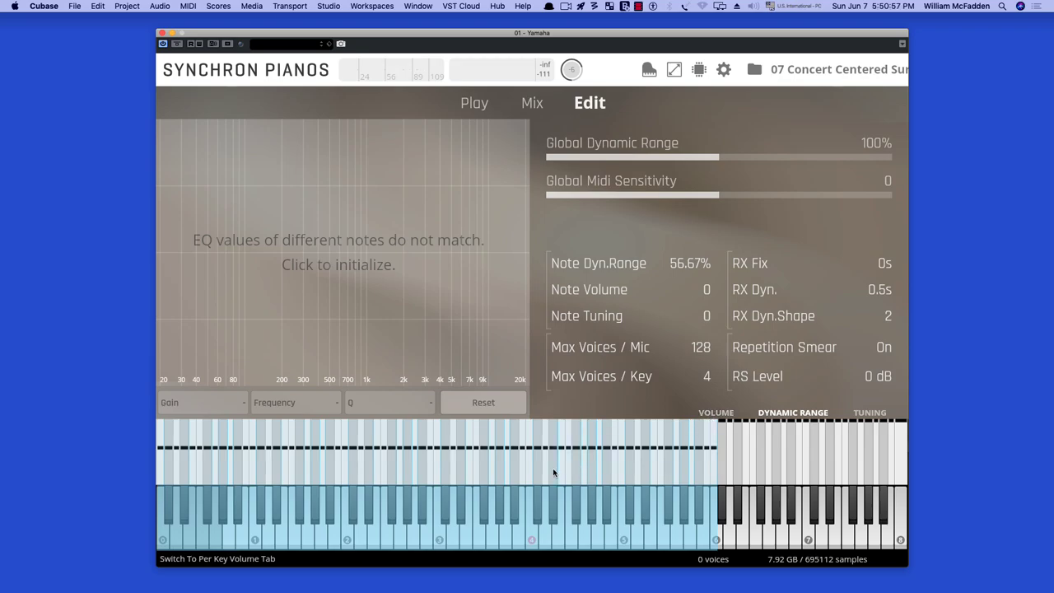
double_click(553, 472)
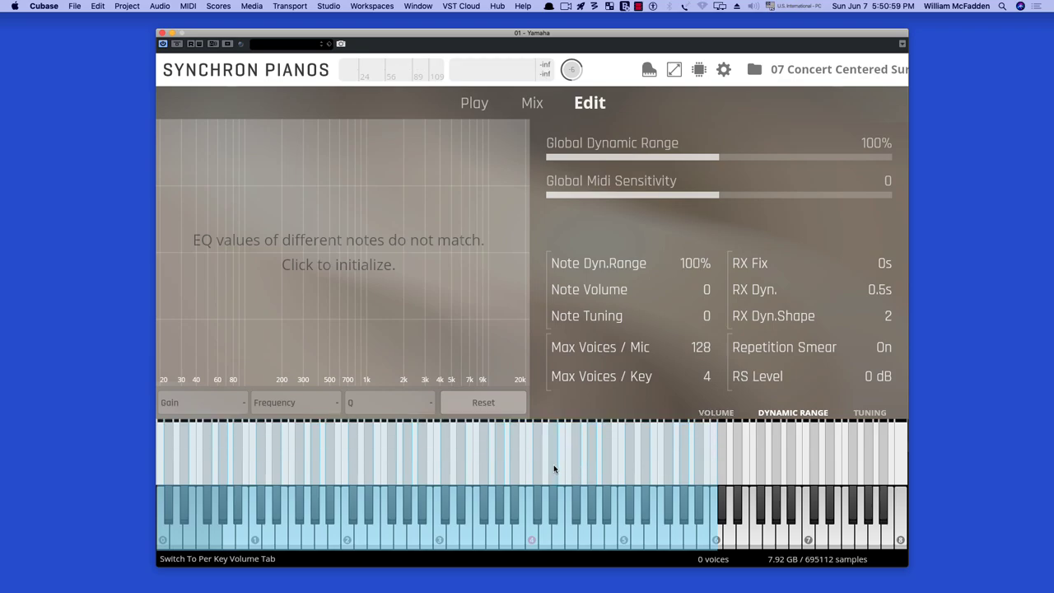
Raise the lower keys' tuning and reset it to 0, then extend selection to the top and detune.
left_click(870, 413)
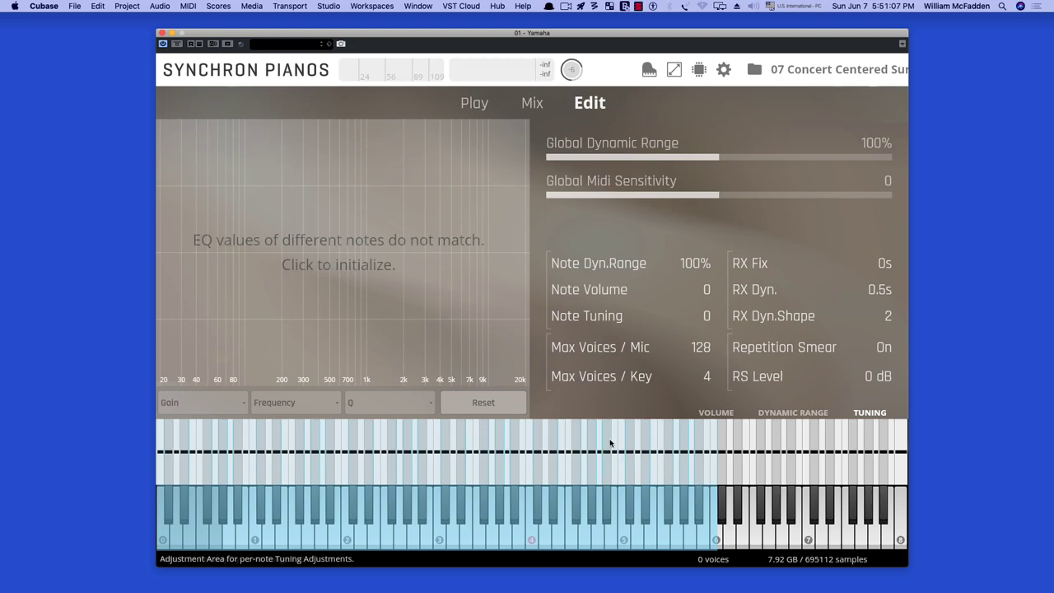
left_click_drag(610, 443, 609, 433)
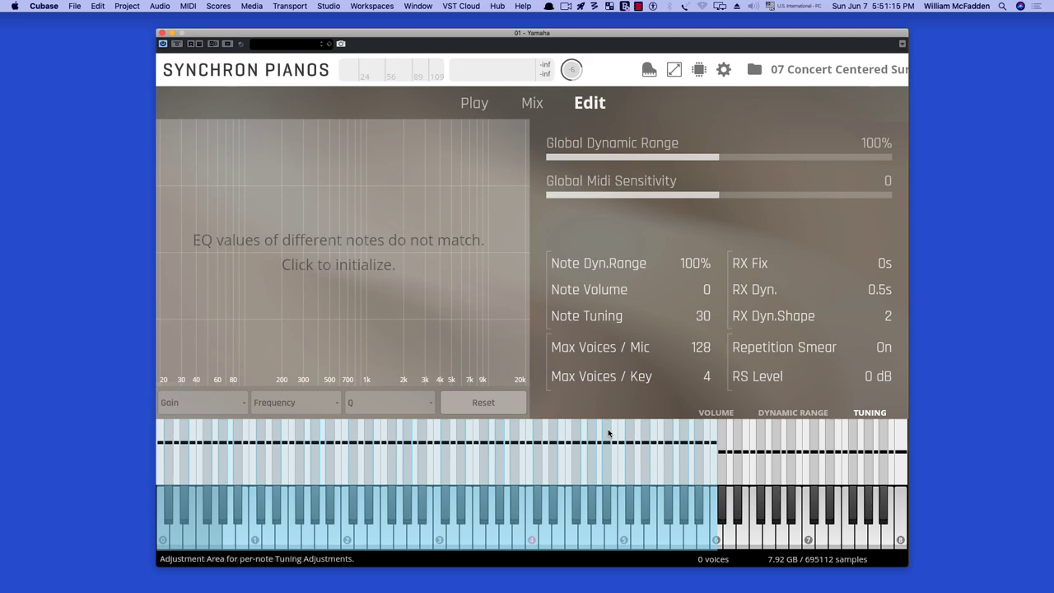
double_click(572, 472)
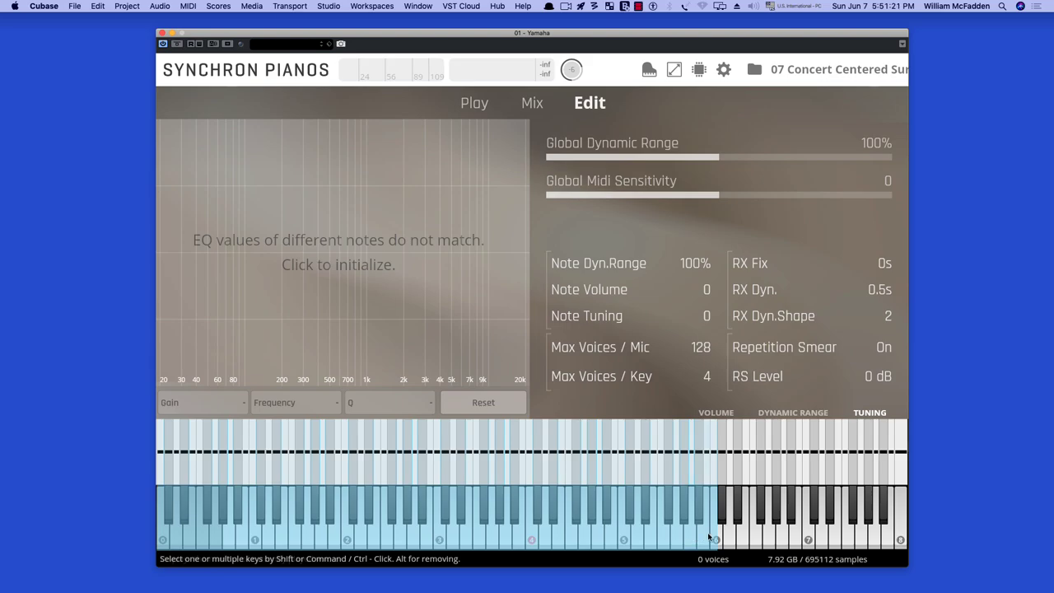
left_click_drag(707, 532, 927, 533)
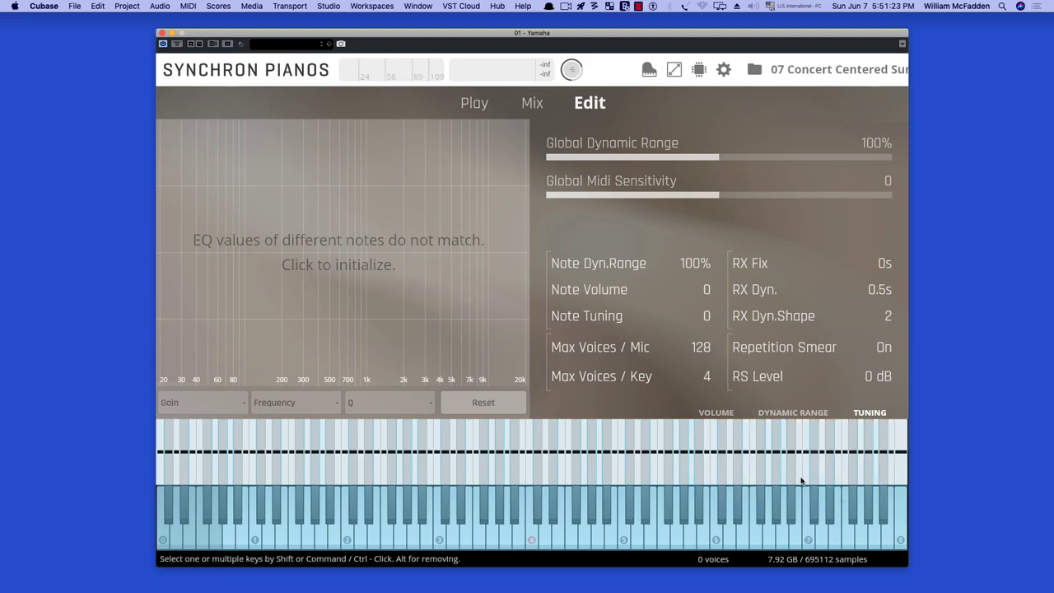
mouse_move(719, 454)
left_mouse_down()
mouse_move(721, 416)
mouse_move(721, 491)
mouse_move(720, 452)
left_mouse_up()
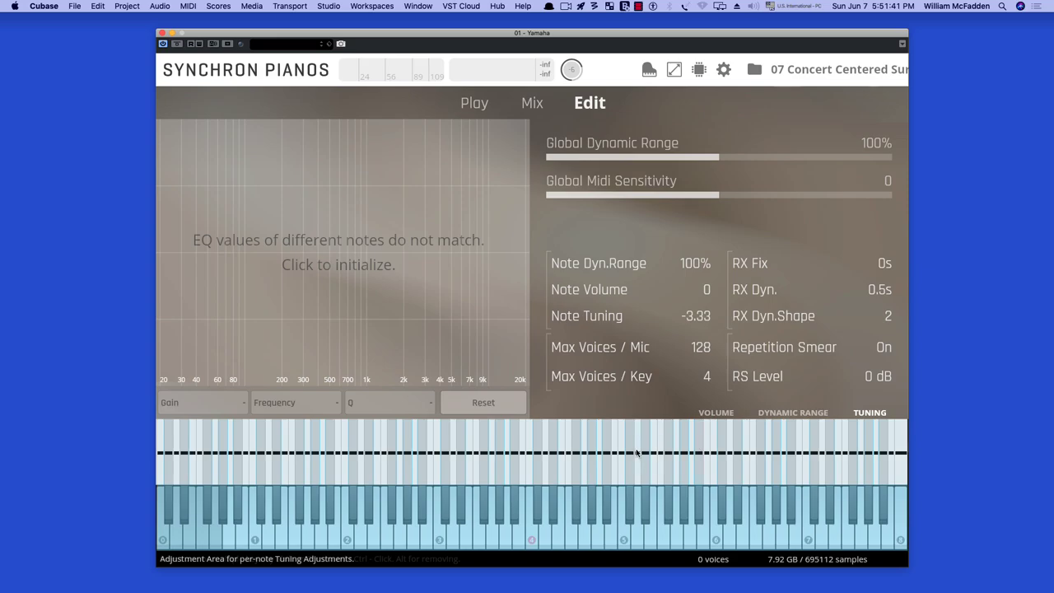
Return the tuning to 0, clear the key selection, and select one key below the middle.
left_click(600, 471, "alt")
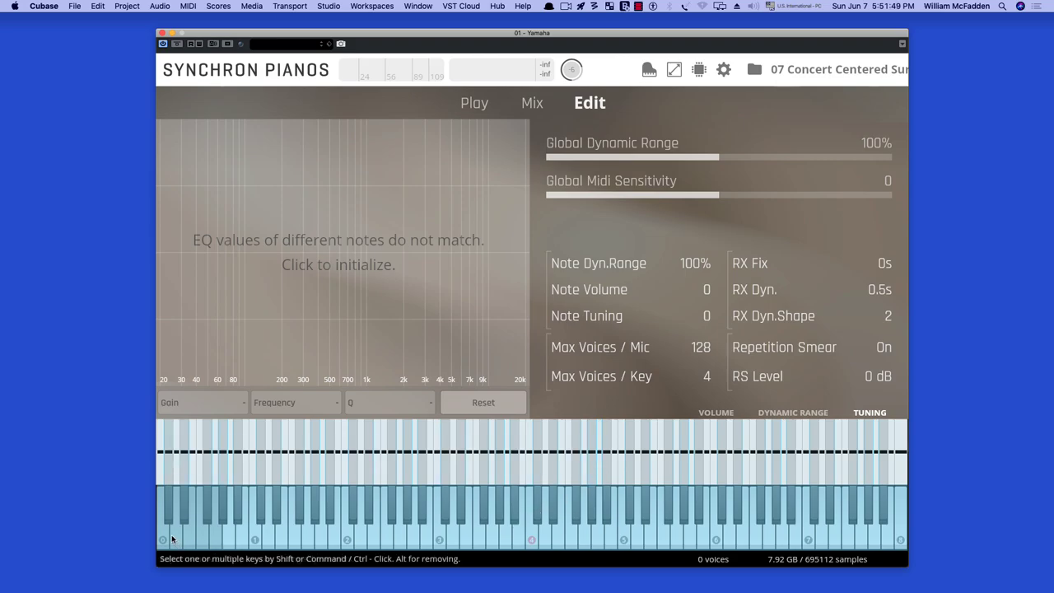
left_click_drag(163, 534, 925, 542)
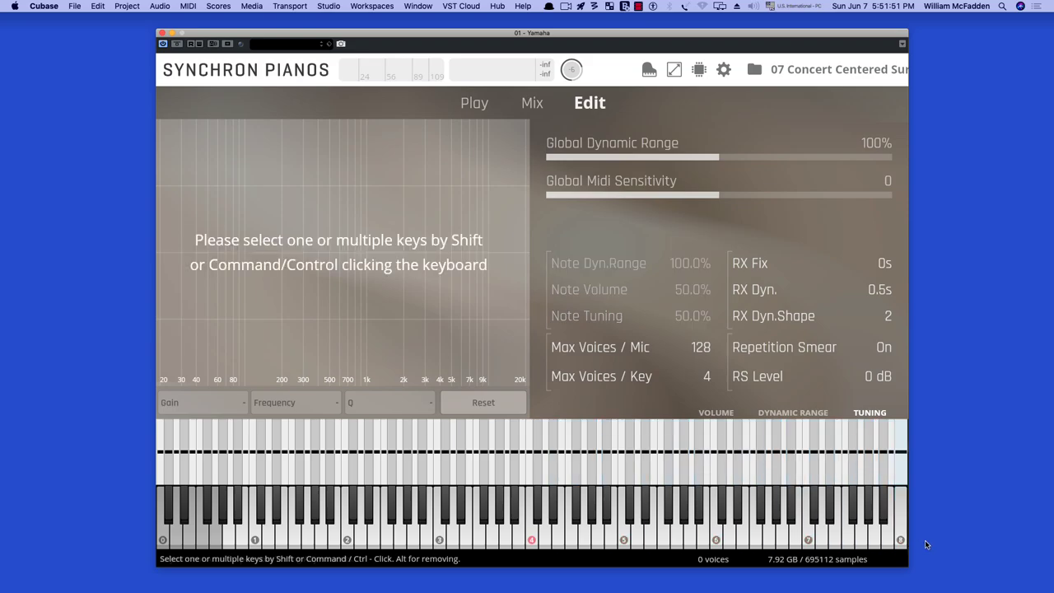
left_click(426, 452)
Raise that key's tuning, reset it to 0, and move to per-key Dynamic Range.
left_click_drag(425, 451, 422, 434)
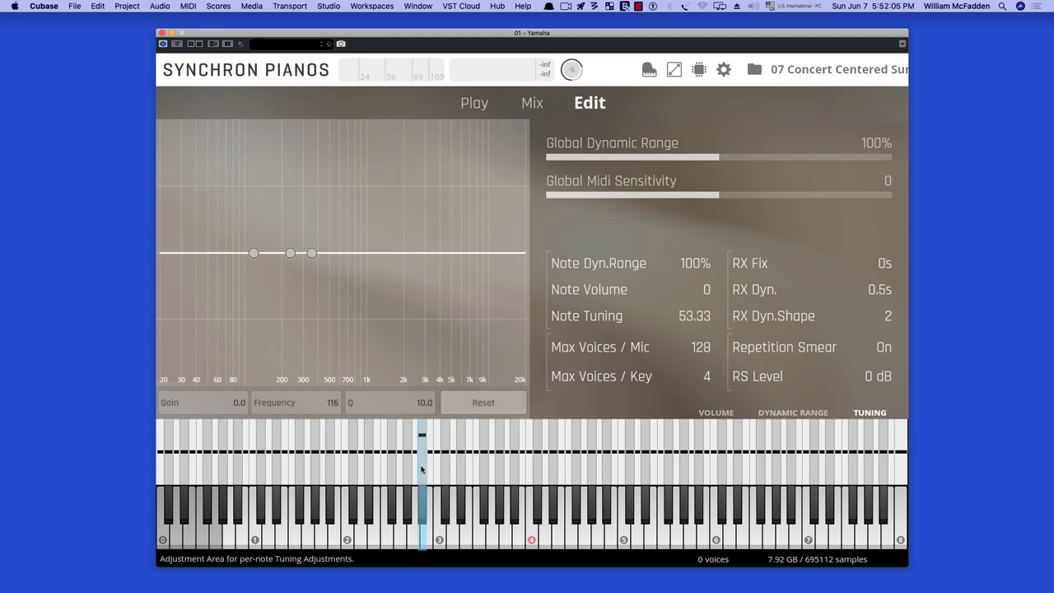
double_click(420, 469)
left_click(773, 415)
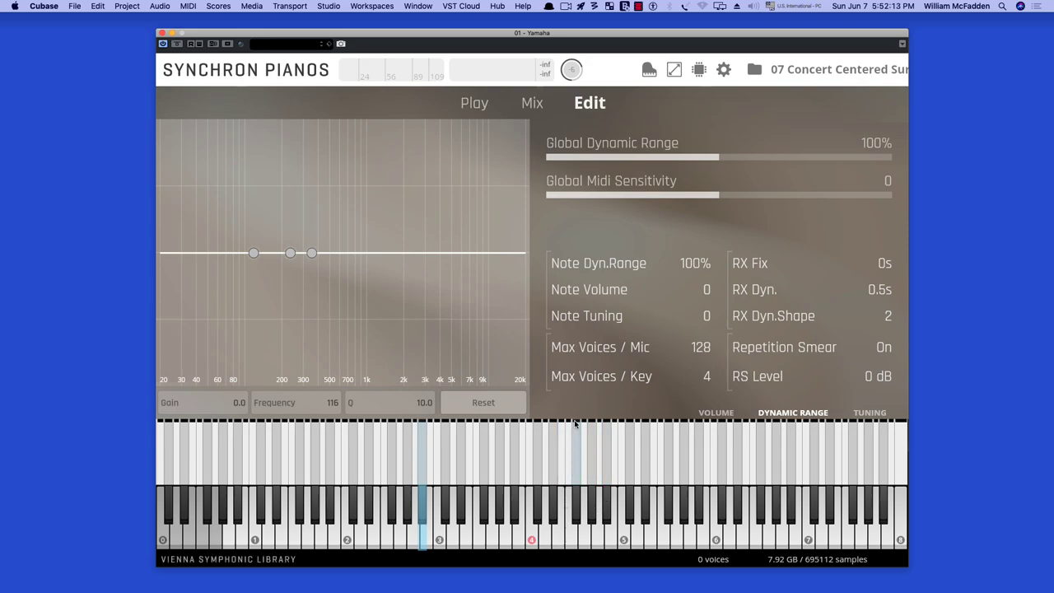
Lower one key's dynamic range, reset the octave above marker 4 to 100%, and show the preset browser.
mouse_move(575, 422)
left_mouse_down()
mouse_move(575, 436)
mouse_move(590, 424)
mouse_move(591, 439)
mouse_move(584, 424)
mouse_move(568, 440)
left_mouse_up()
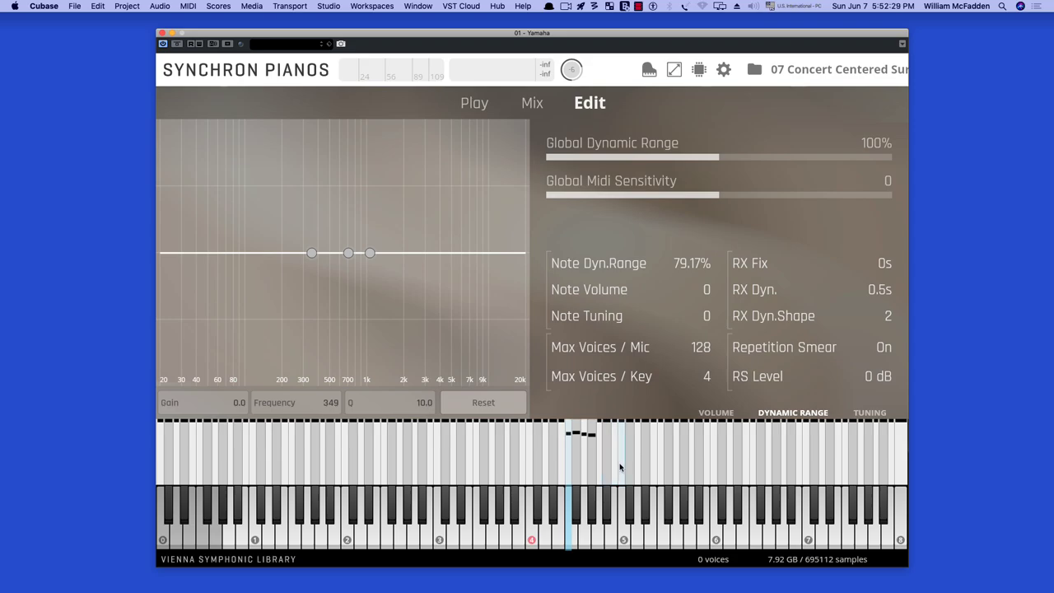
left_click_drag(533, 536, 623, 536)
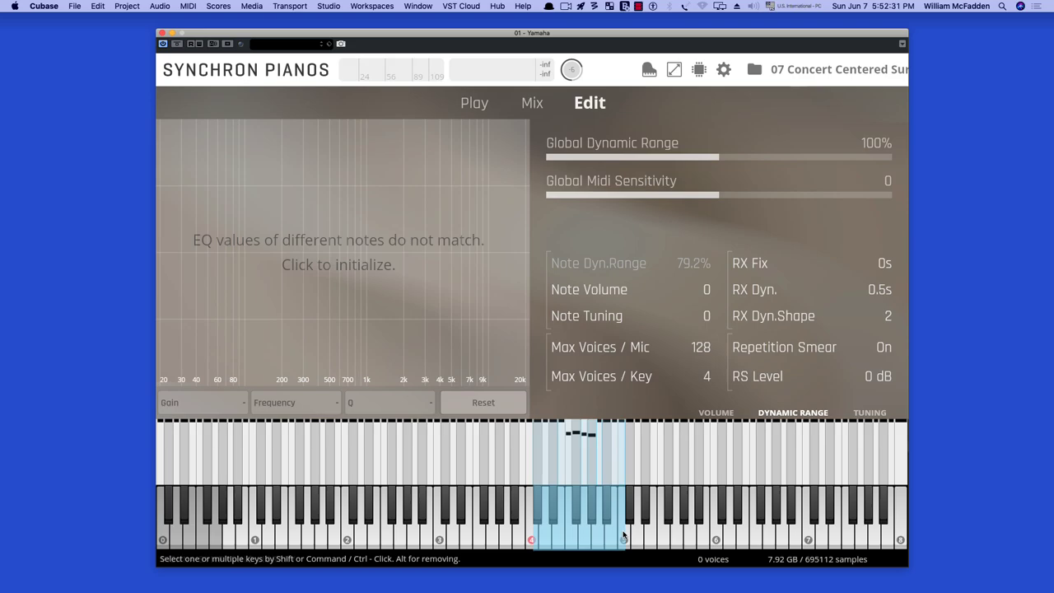
double_click(595, 470)
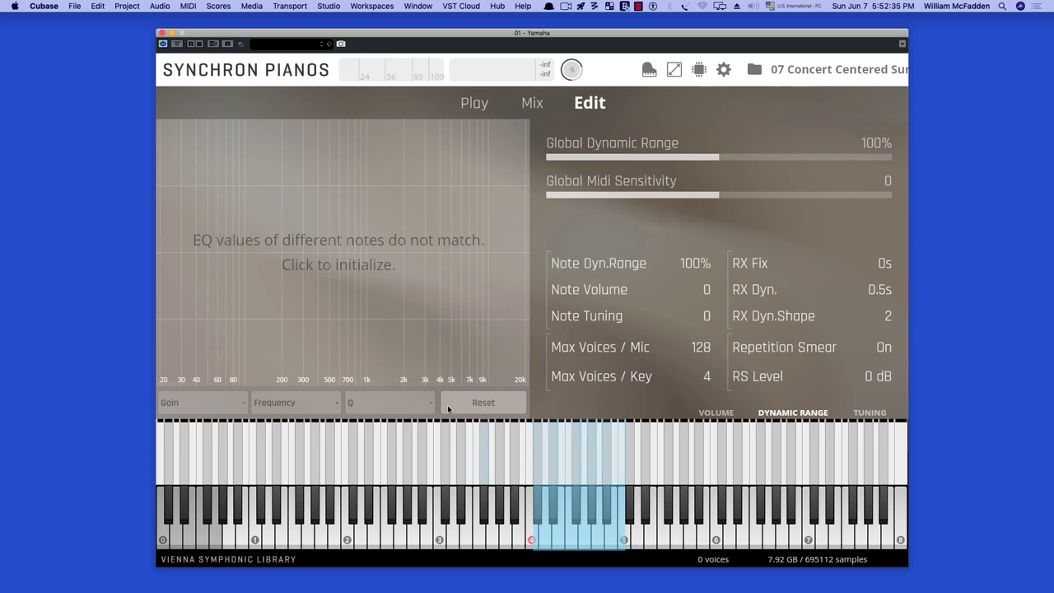
left_click(802, 71)
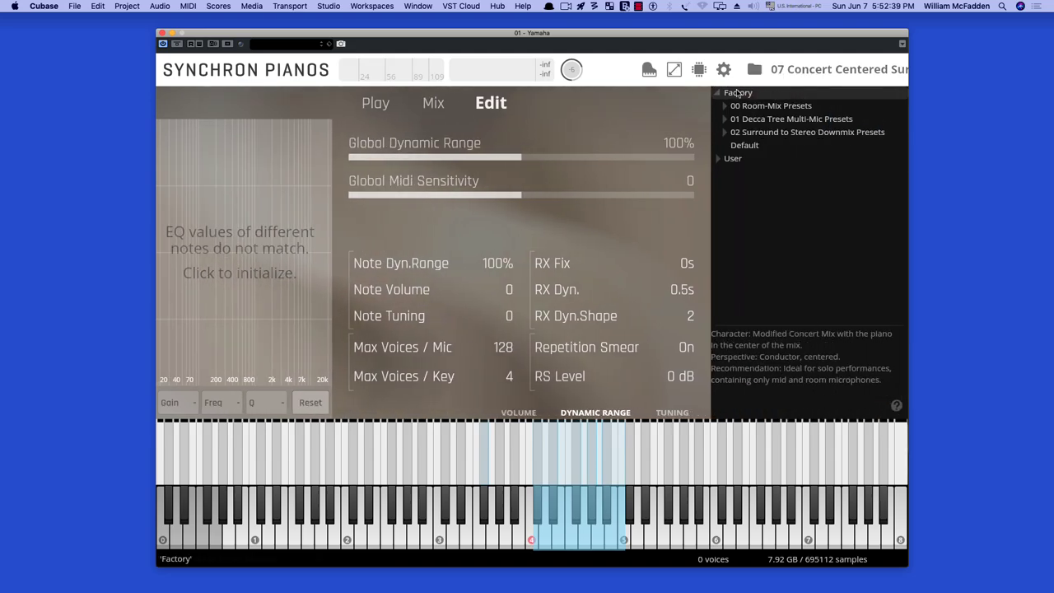
Hide the preset browser and go via Mix back to the Play page (Reverb -3, Volume -6, Dynamic 100).
left_click(819, 69)
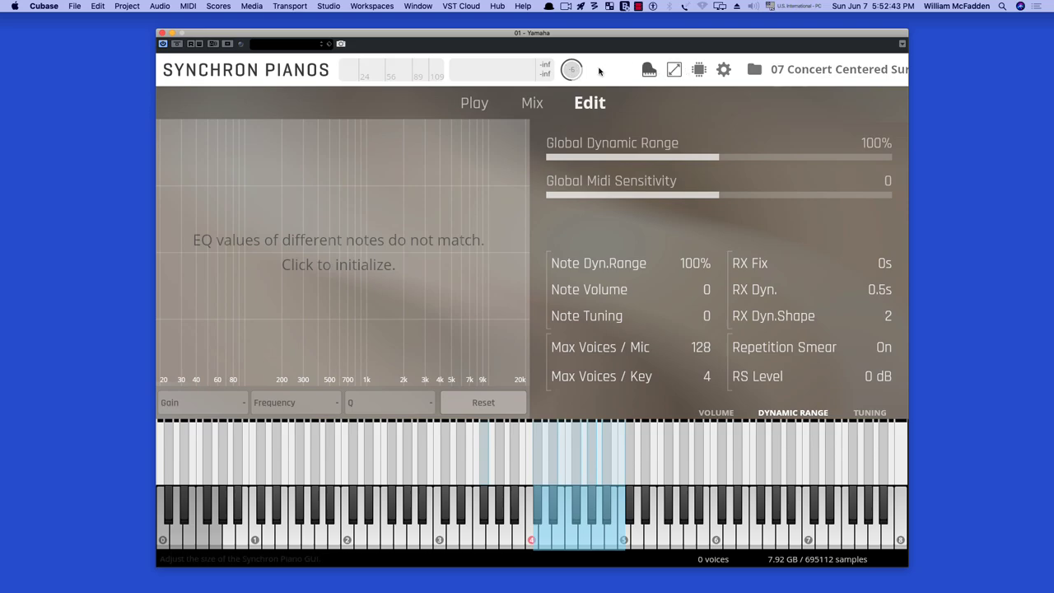
left_click(533, 102)
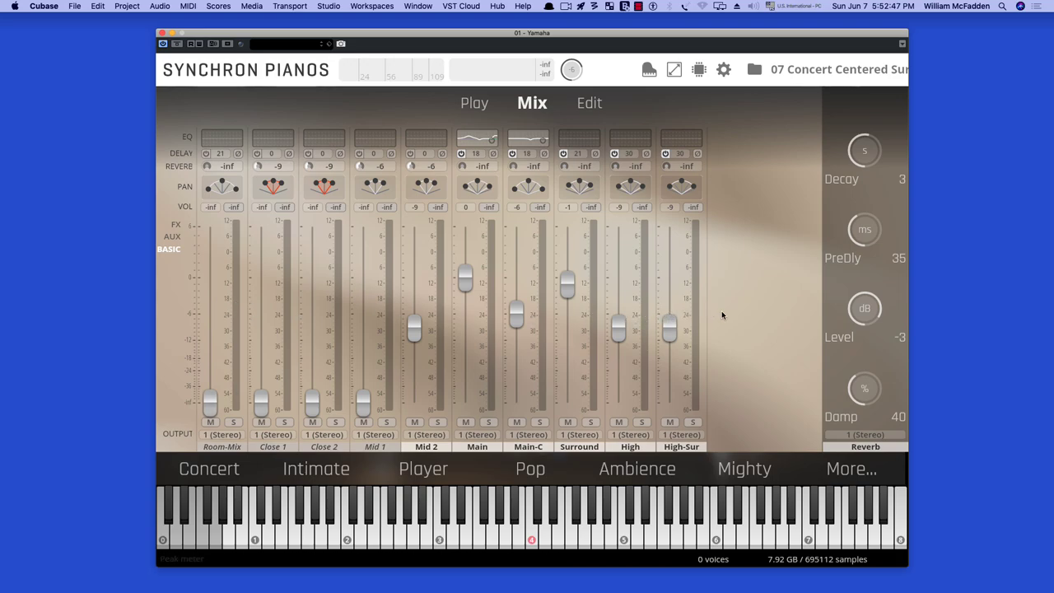
left_click(485, 110)
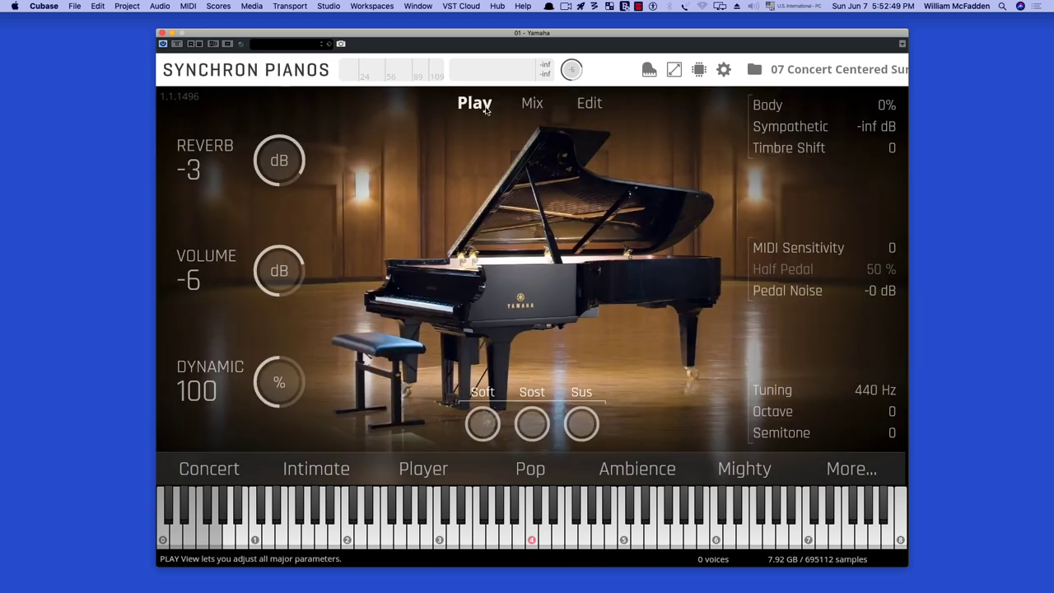